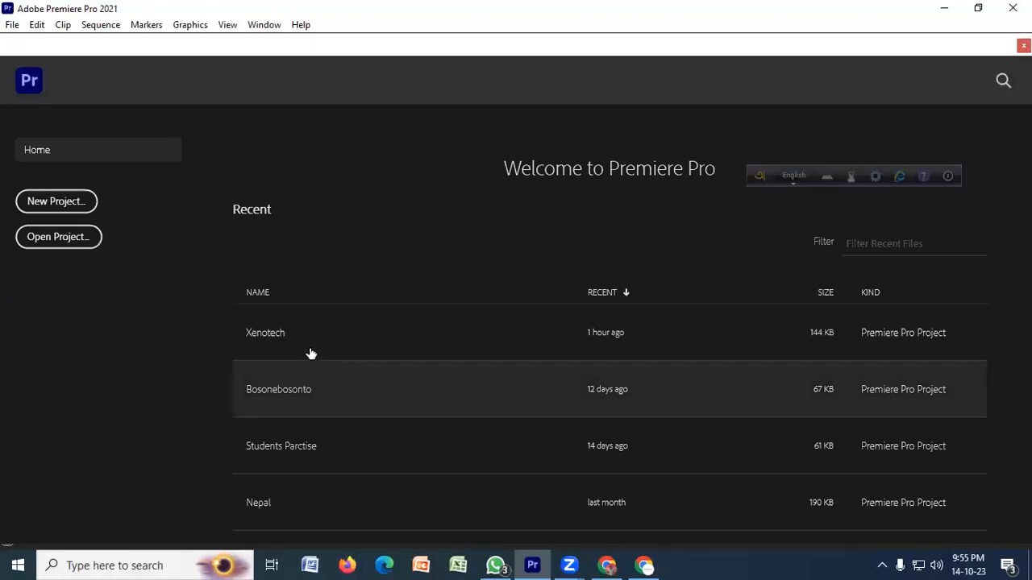
- Open the recent project Students Parctise, and switch to Chrome to load the pexels.com stock site
{"action": "left_click", "coordinate": [313, 450]}
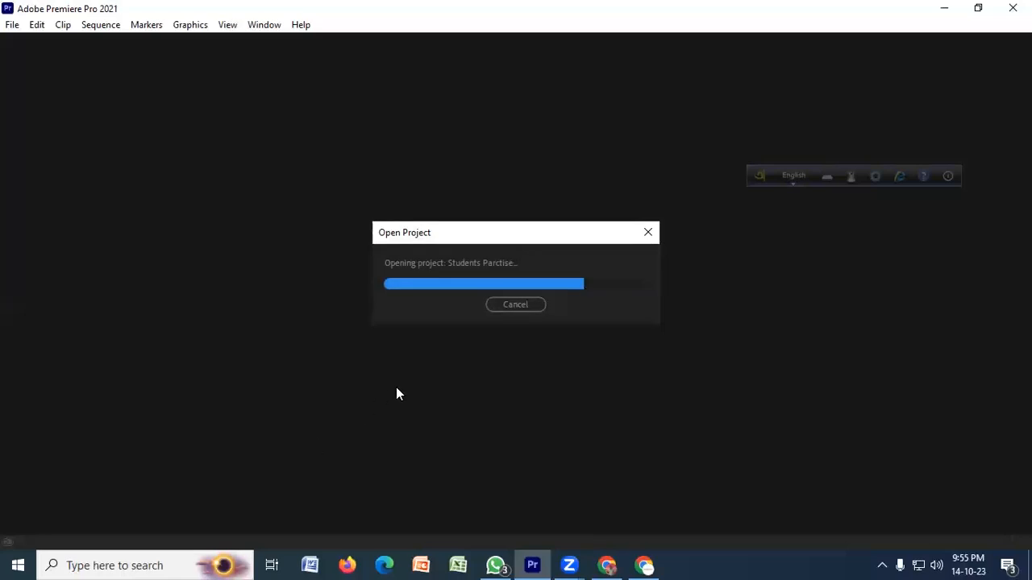
{"action": "left_click", "coordinate": [607, 565]}
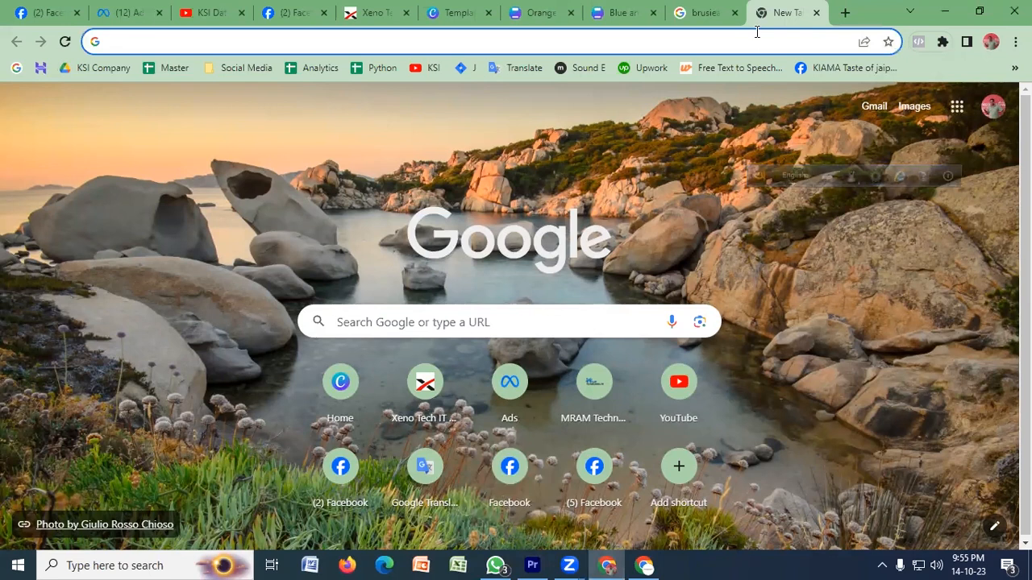
{"action": "left_click", "coordinate": [282, 114]}
{"action": "left_click", "coordinate": [363, 41]}
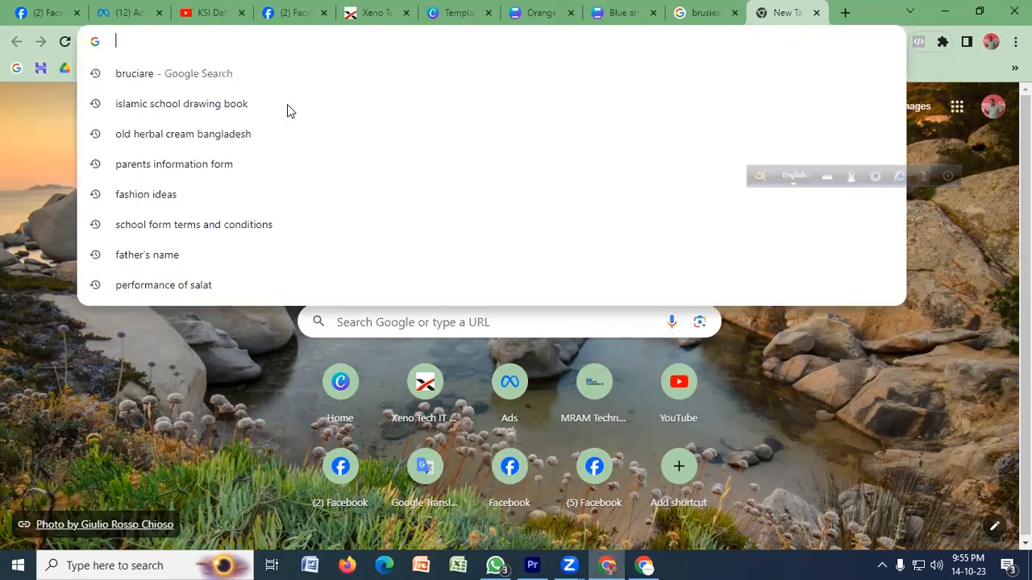
{"action": "type", "text": "pi"}
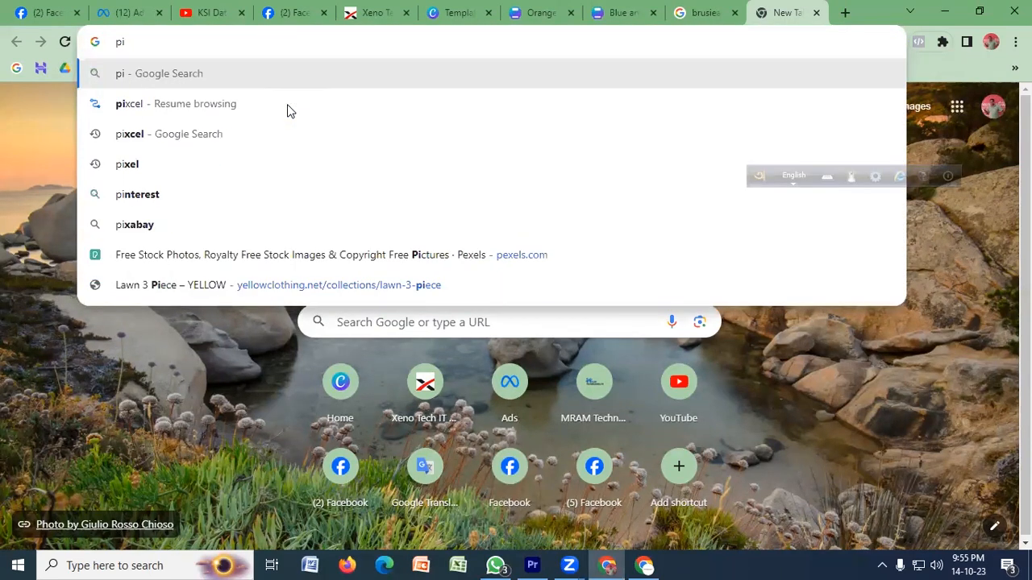
{"action": "left_click", "coordinate": [196, 251]}
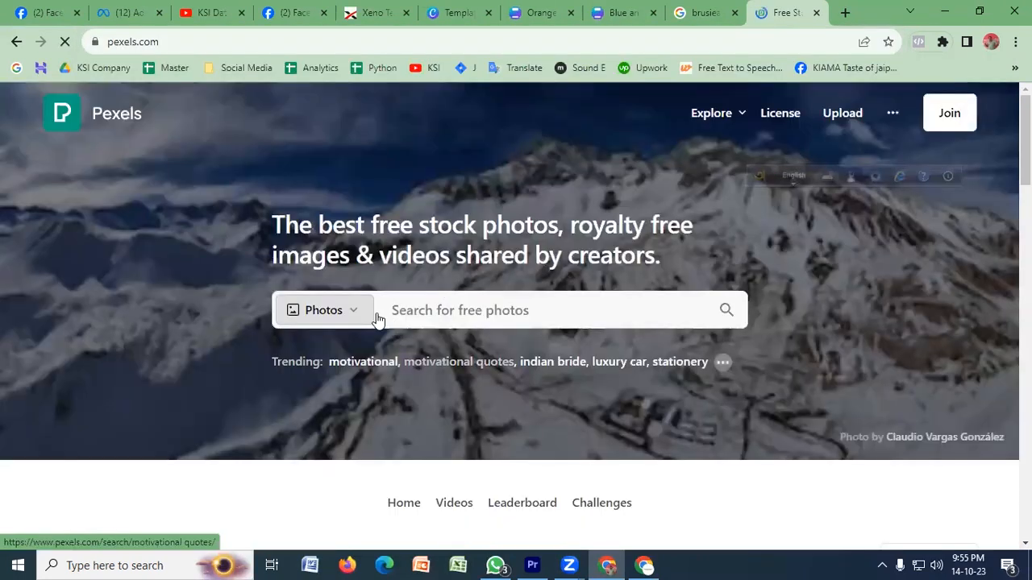
- Search the Pexels videos for "green screen background"
{"action": "left_click", "coordinate": [367, 315]}
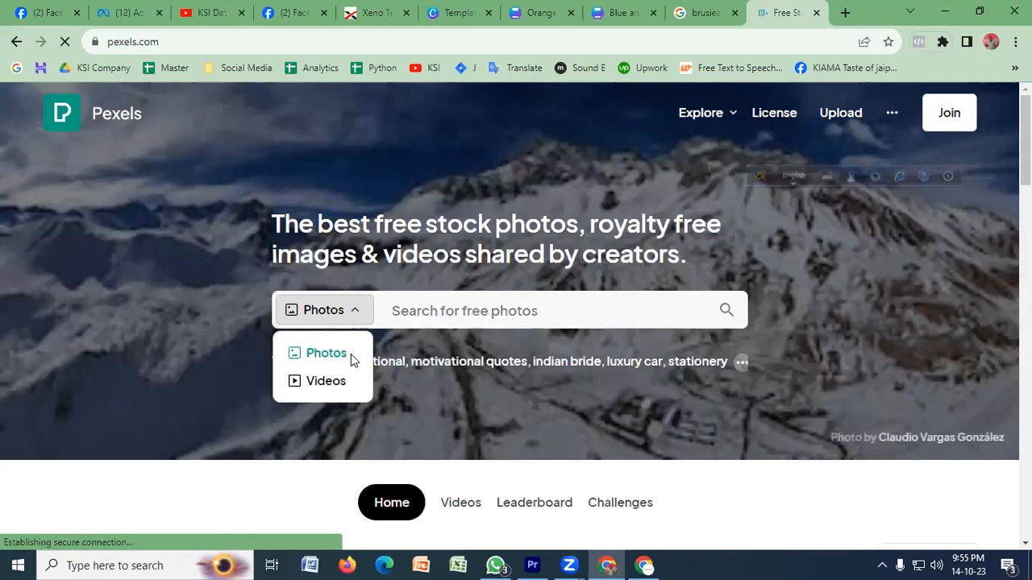
{"action": "left_click", "coordinate": [331, 382]}
{"action": "left_click", "coordinate": [405, 310]}
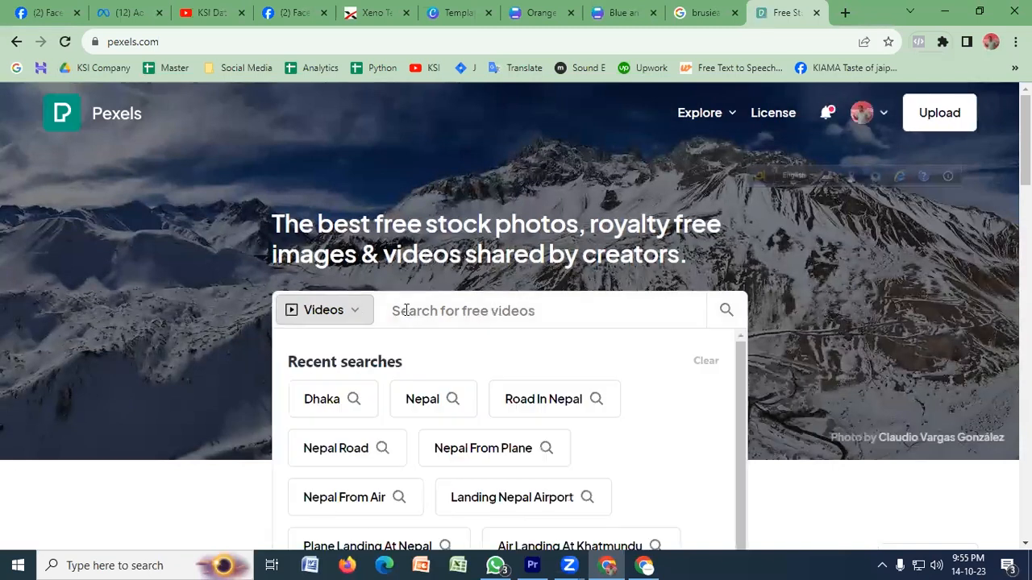
{"action": "type", "text": "green"}
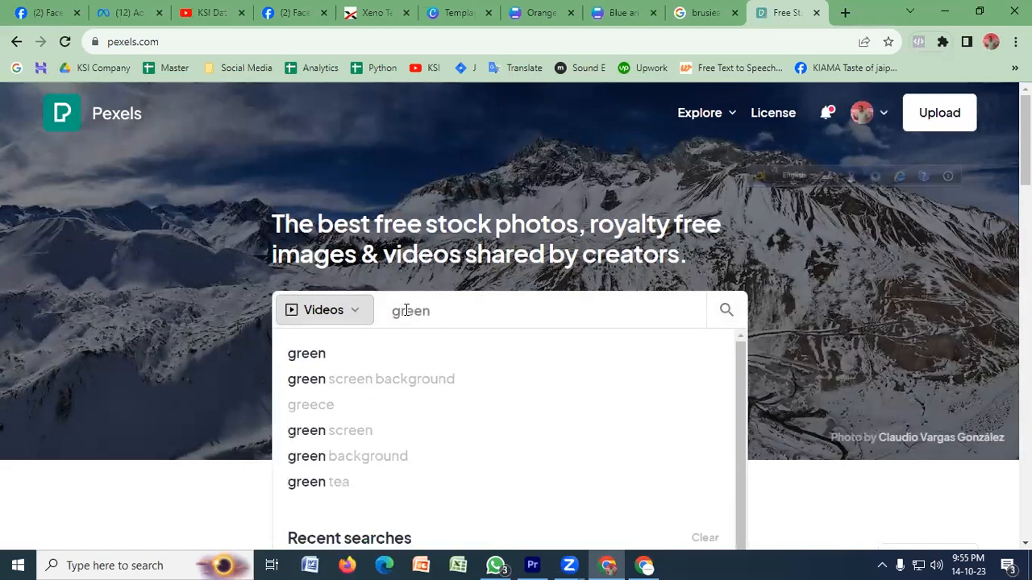
{"action": "type", "text": " scree"}
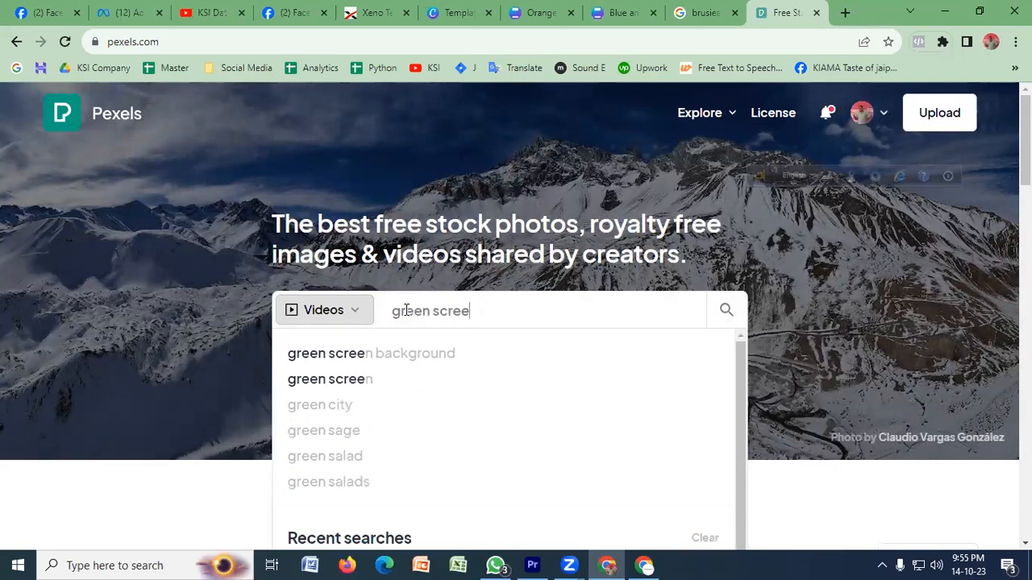
{"action": "type", "text": "n"}
{"action": "left_click", "coordinate": [375, 356]}
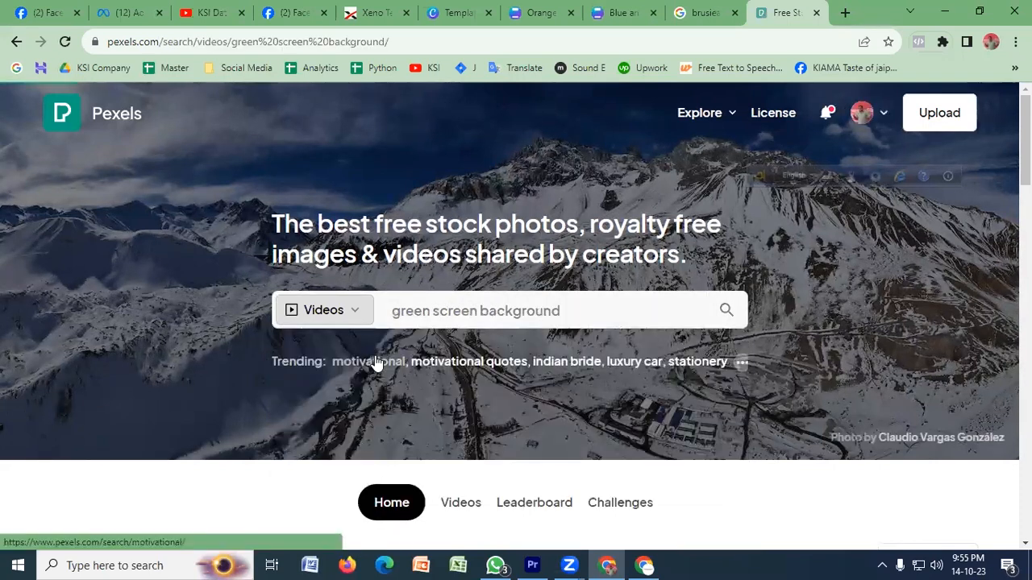
- Open the video of the blonde child in front of a green backdrop and download it for free
{"action": "scroll", "coordinate": [356, 438], "scroll_direction": "down", "scroll_amount": 10}
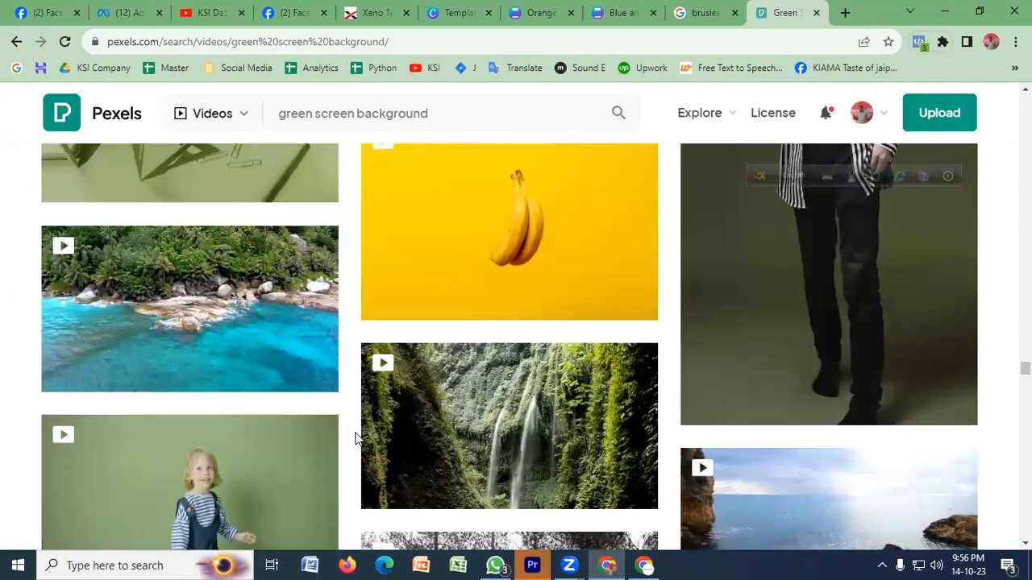
{"action": "scroll", "coordinate": [355, 439], "scroll_direction": "down", "scroll_amount": 3}
{"action": "scroll", "coordinate": [253, 342], "scroll_direction": "up", "scroll_amount": 1}
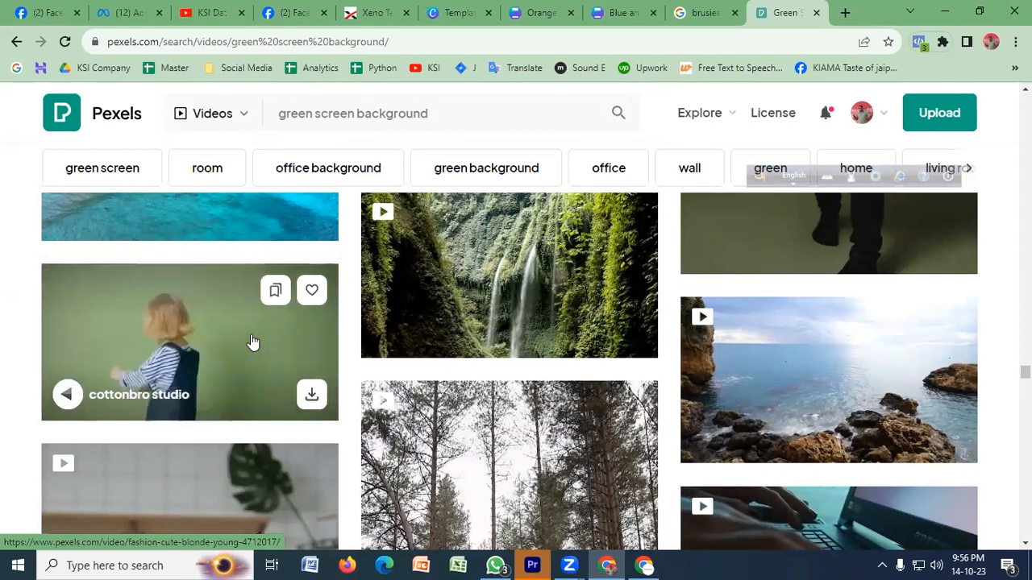
{"action": "scroll", "coordinate": [239, 328], "scroll_direction": "down", "scroll_amount": 1}
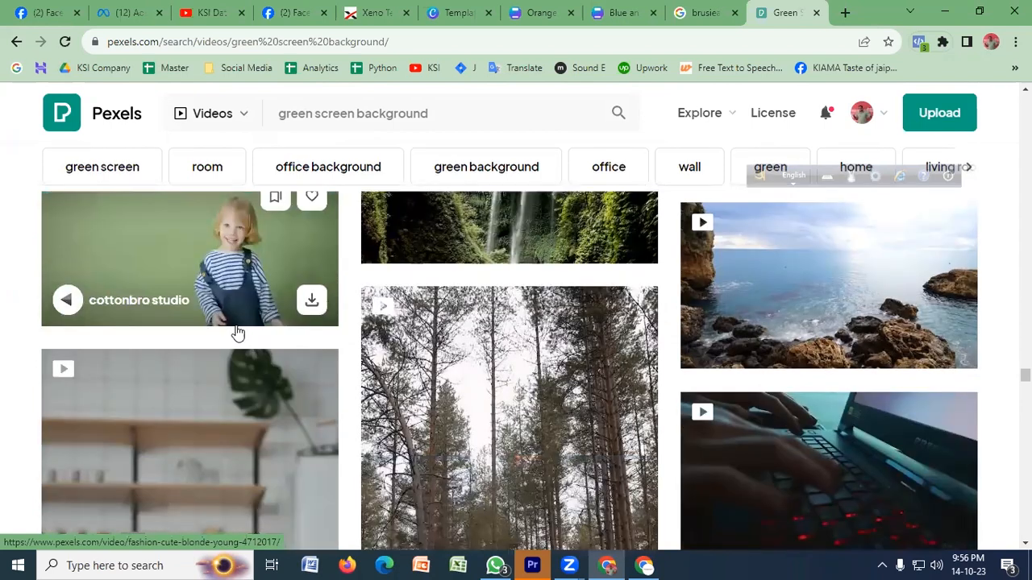
{"action": "scroll", "coordinate": [236, 324], "scroll_direction": "up", "scroll_amount": 1}
{"action": "left_click", "coordinate": [235, 325]}
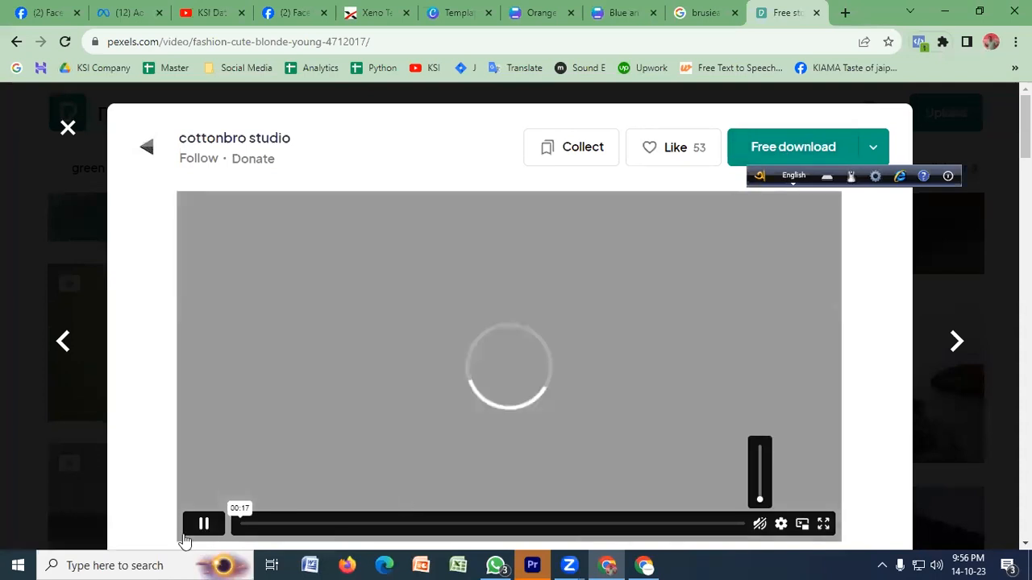
{"action": "left_click", "coordinate": [196, 533]}
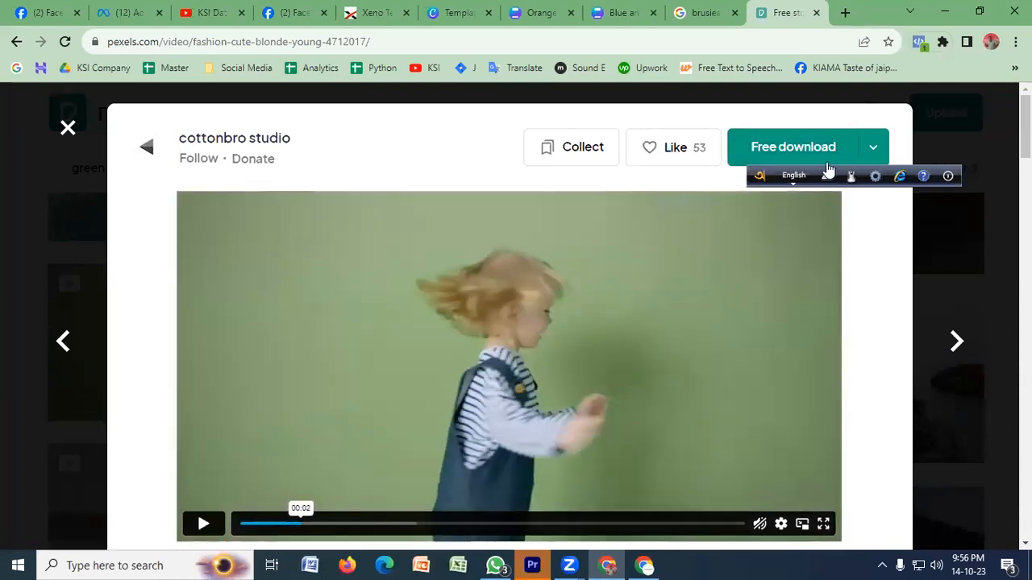
{"action": "left_click", "coordinate": [776, 150]}
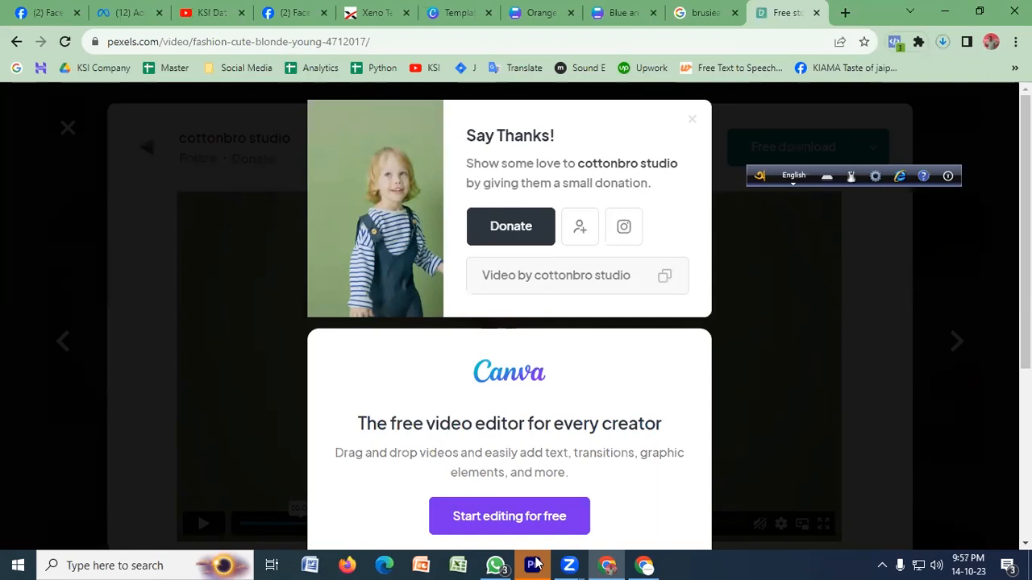
{"action": "key", "text": "alt+Tab"}
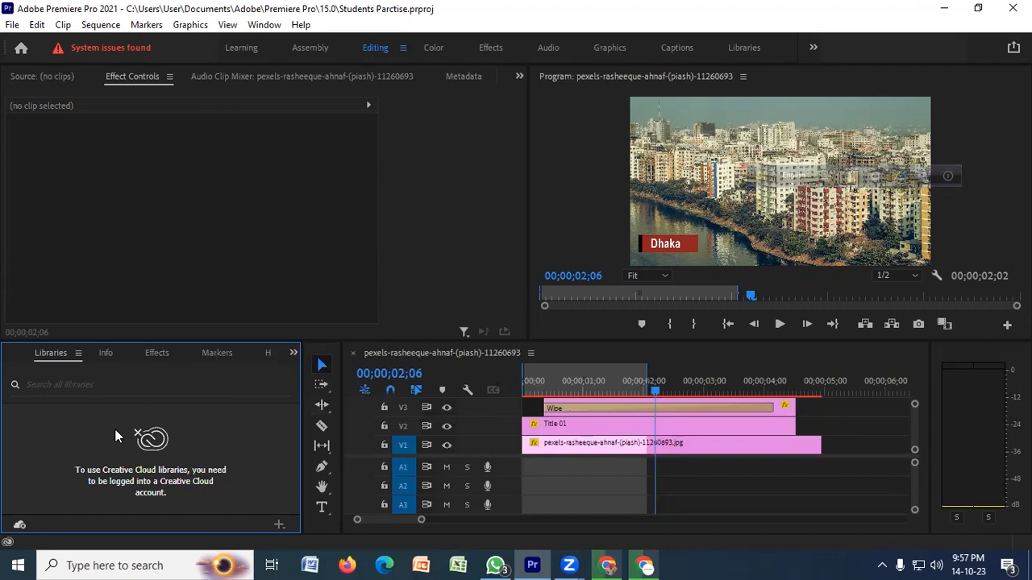
{"action": "left_click", "coordinate": [106, 353]}
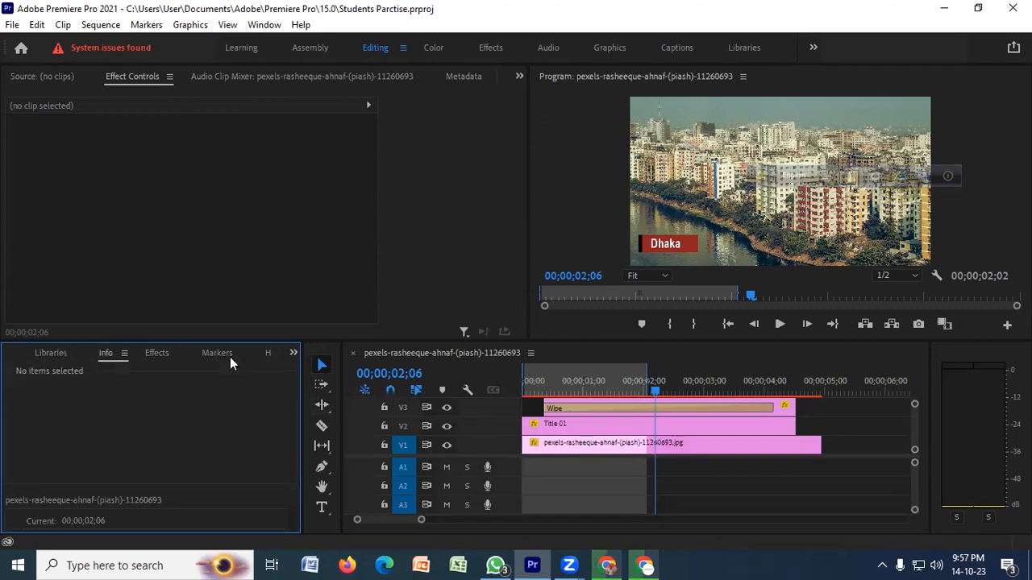
{"action": "left_click", "coordinate": [294, 352]}
{"action": "left_click", "coordinate": [316, 371]}
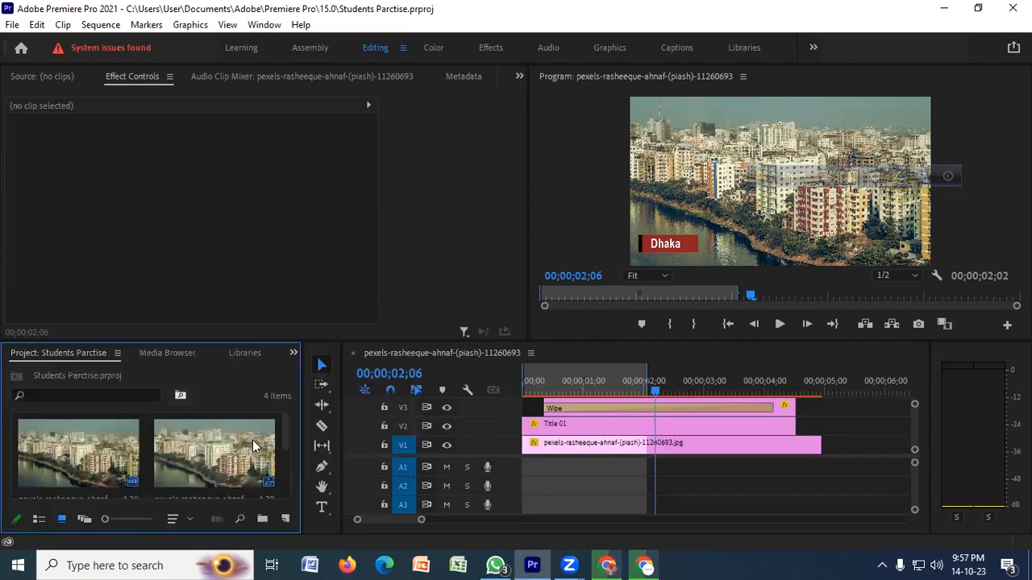
{"action": "right_click", "coordinate": [213, 393]}
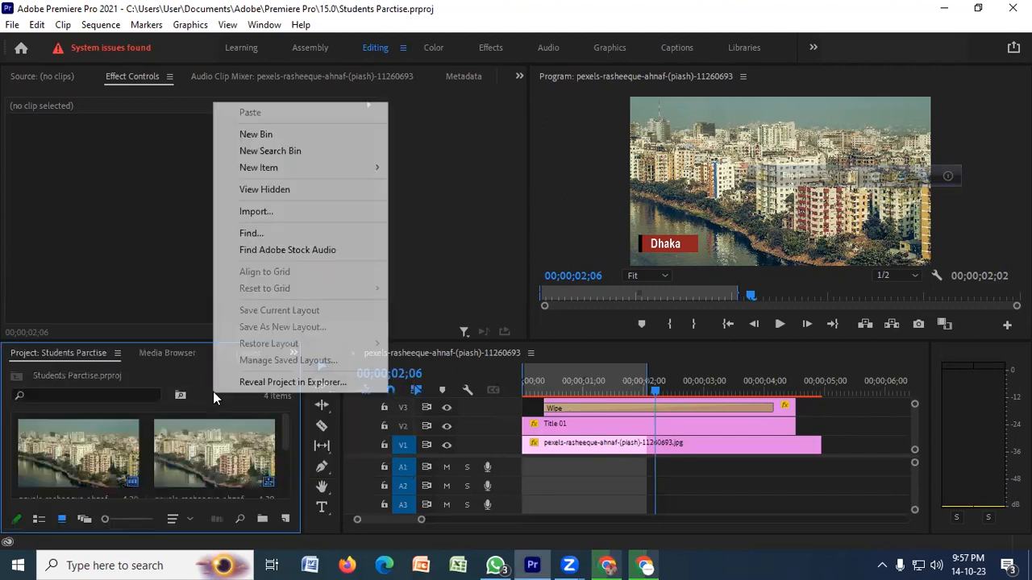
{"action": "left_click", "coordinate": [251, 213]}
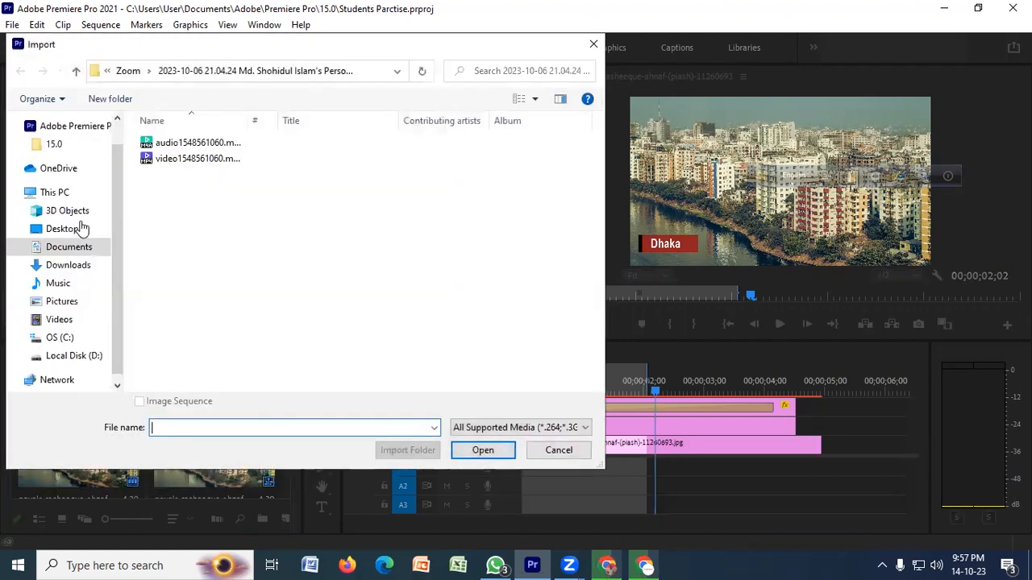
{"action": "left_click", "coordinate": [76, 269]}
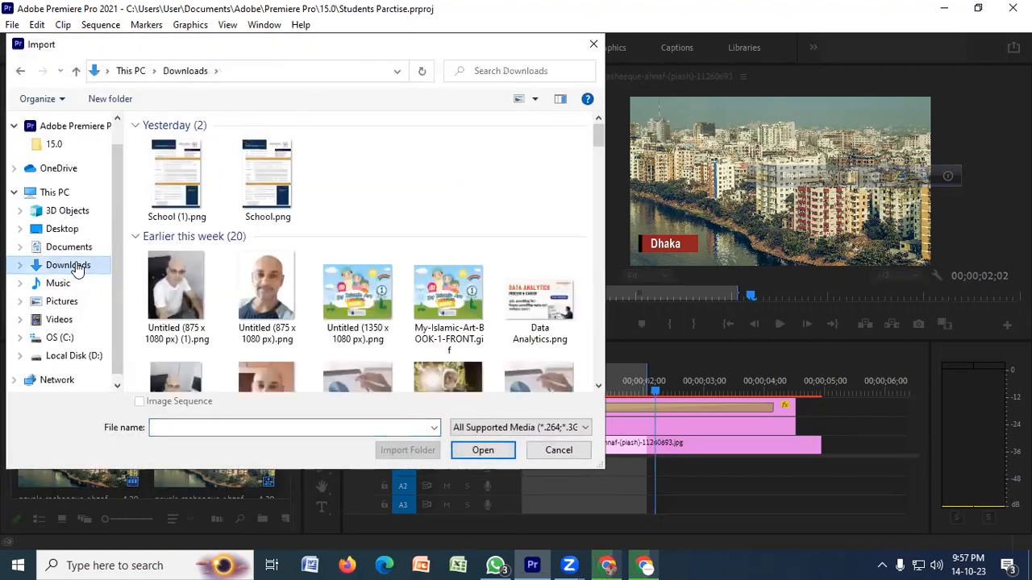
{"action": "left_click", "coordinate": [181, 207]}
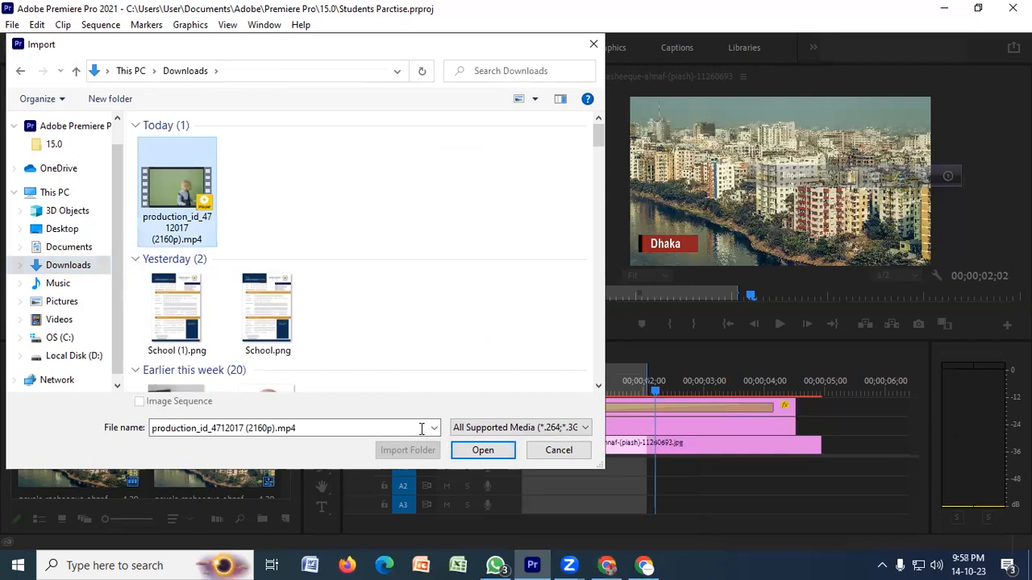
{"action": "left_click", "coordinate": [459, 450]}
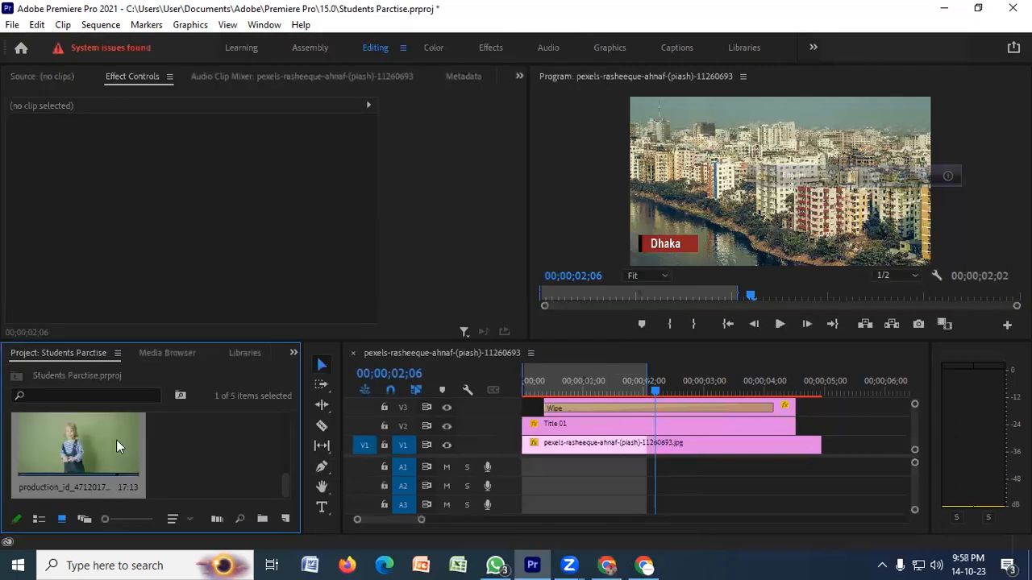
- Create a new sequence from the imported green-screen clip and select the clip on track V1
{"action": "right_click", "coordinate": [116, 439]}
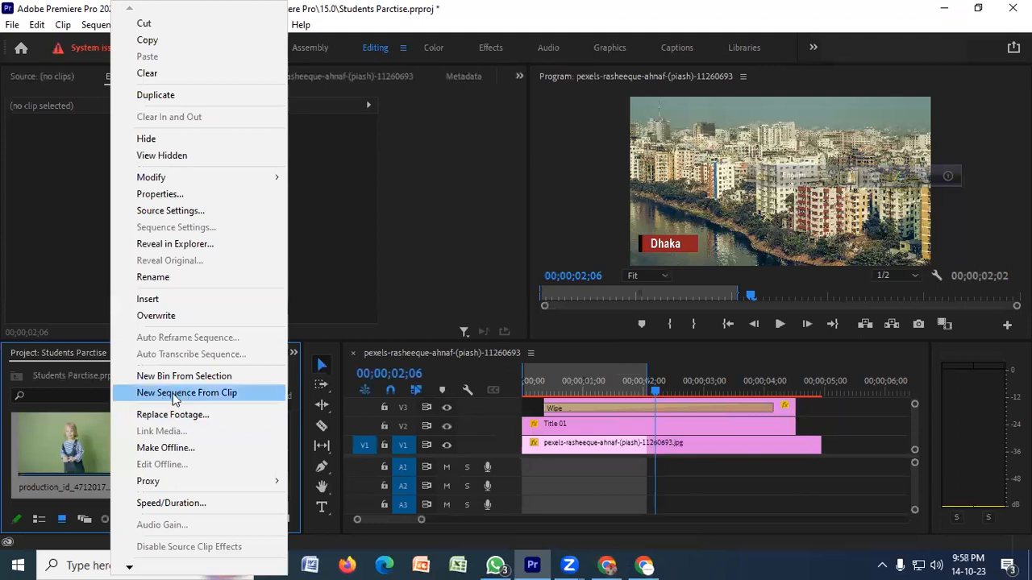
{"action": "right_click", "coordinate": [53, 455]}
{"action": "right_click", "coordinate": [49, 449]}
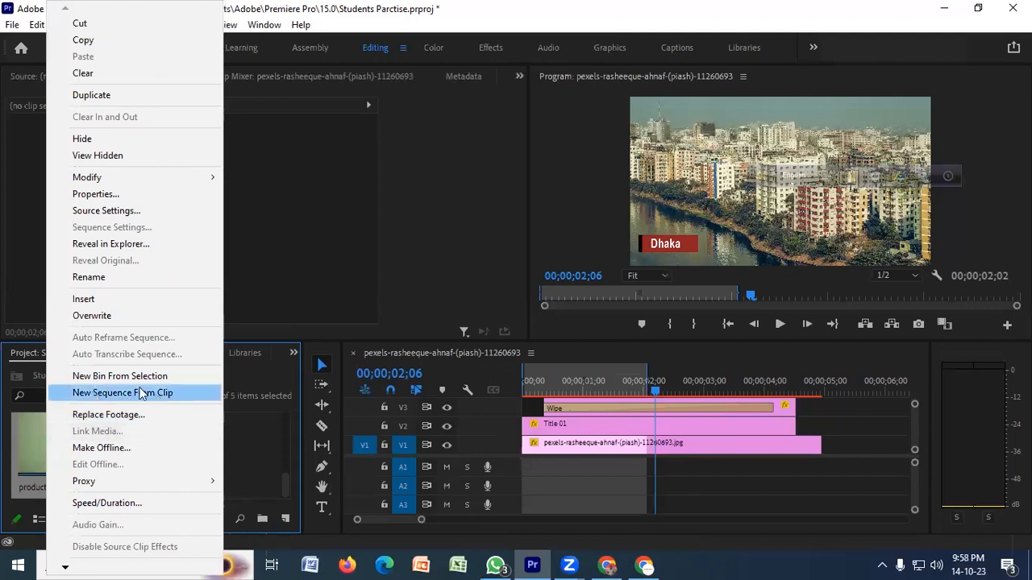
{"action": "left_click", "coordinate": [621, 363]}
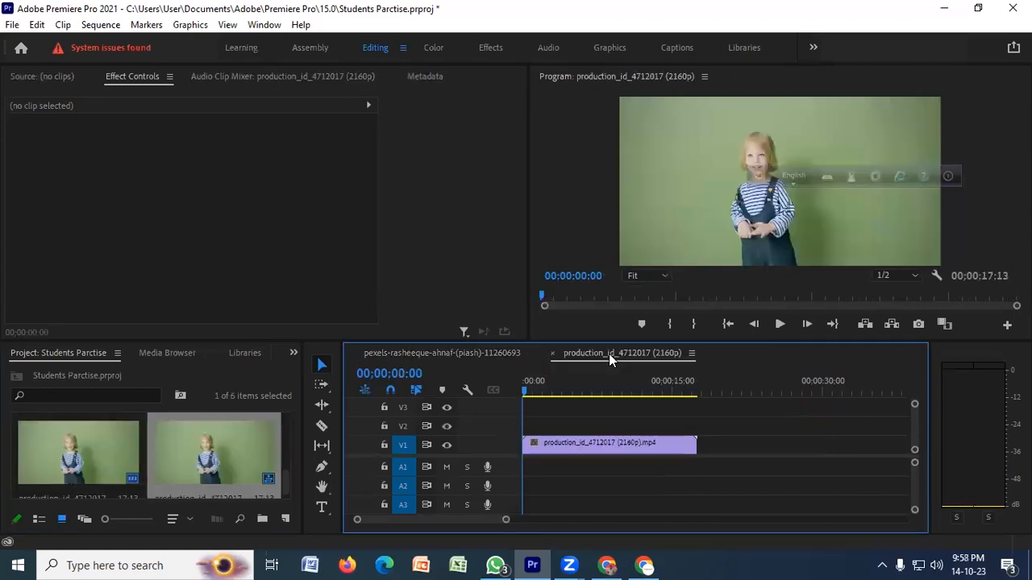
{"action": "left_click", "coordinate": [612, 438]}
{"action": "left_click", "coordinate": [745, 460]}
{"action": "left_click", "coordinate": [644, 450]}
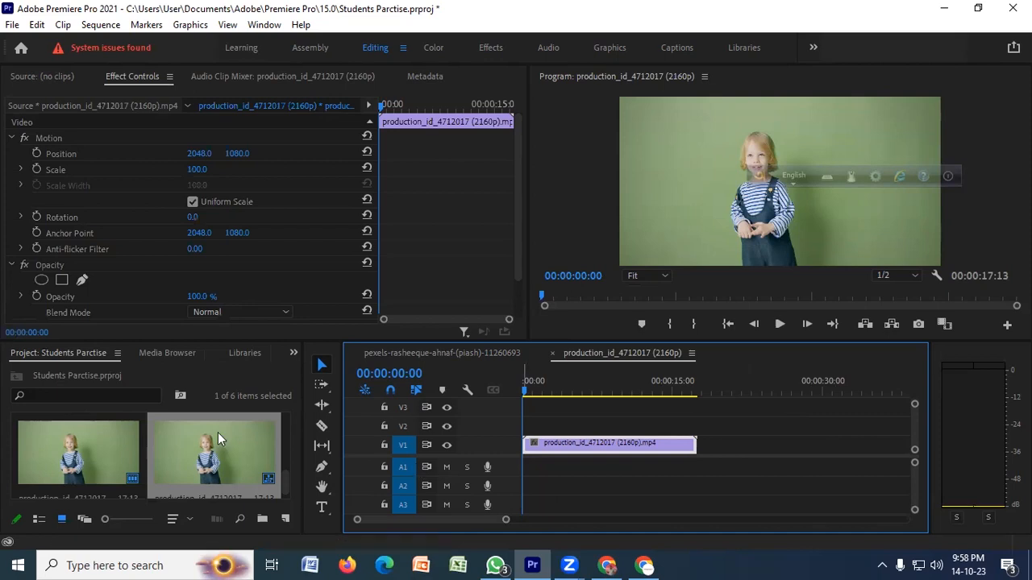
{"action": "scroll", "coordinate": [218, 432], "scroll_direction": "up", "scroll_amount": 2}
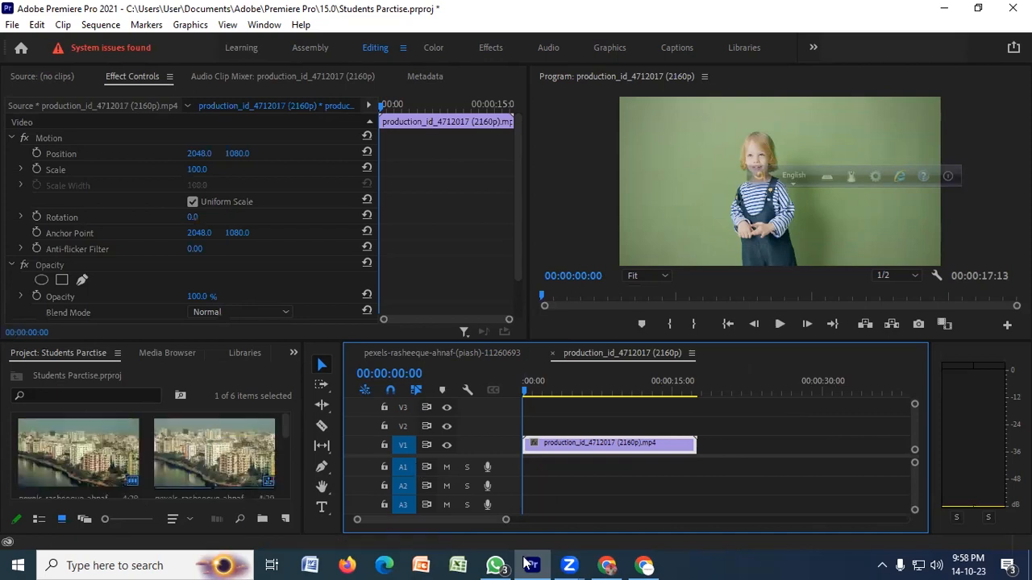
- Switch to Chrome and search the Pexels videos for "zoo"
{"action": "left_click", "coordinate": [646, 565]}
{"action": "left_click", "coordinate": [268, 120]}
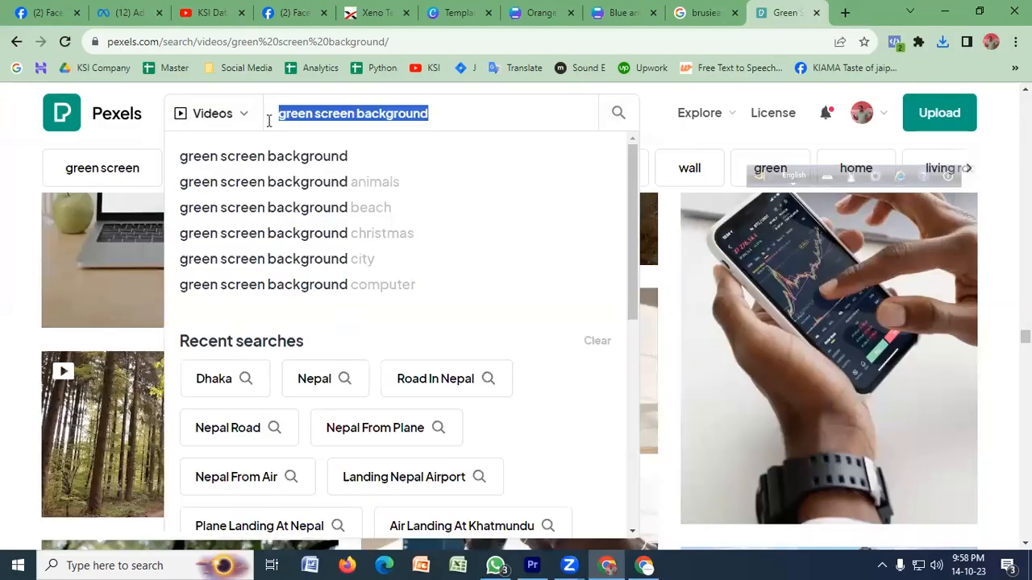
{"action": "type", "text": "zoo"}
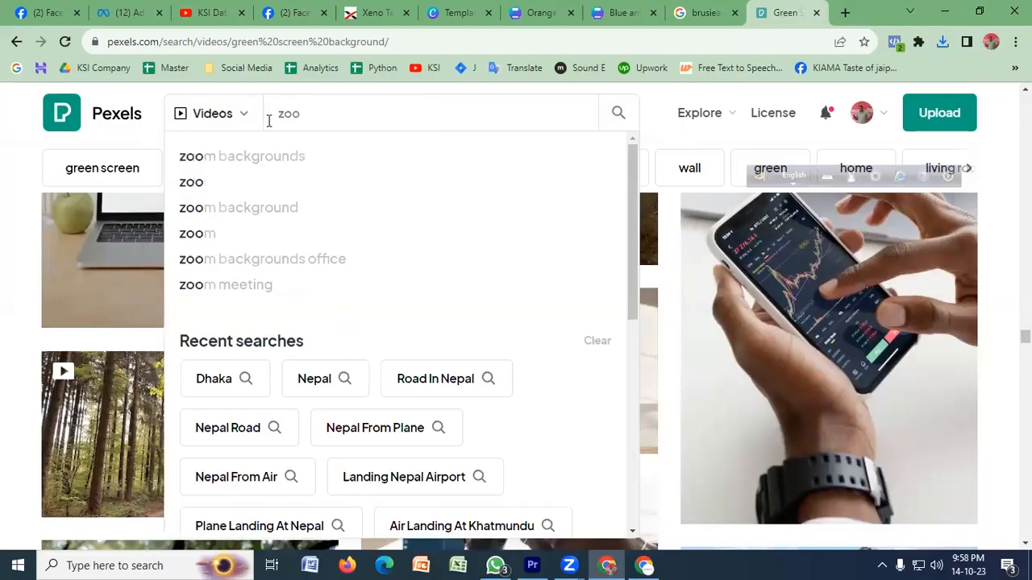
{"action": "key", "text": "Return"}
- Download the video of the spotted deer in an enclosure from the zoo results
{"action": "scroll", "coordinate": [498, 387], "scroll_direction": "down", "scroll_amount": 2}
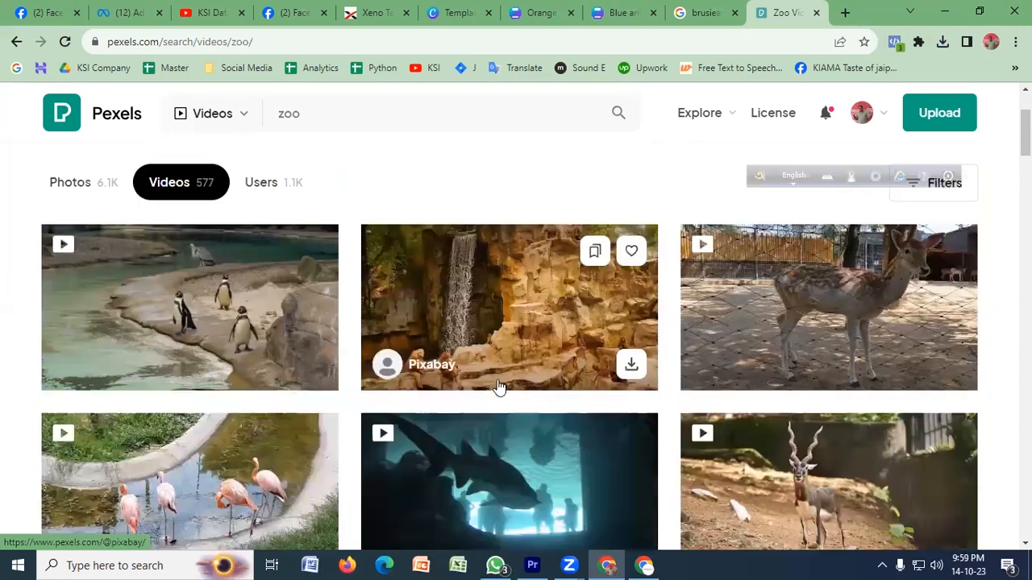
{"action": "scroll", "coordinate": [499, 394], "scroll_direction": "down", "scroll_amount": 1}
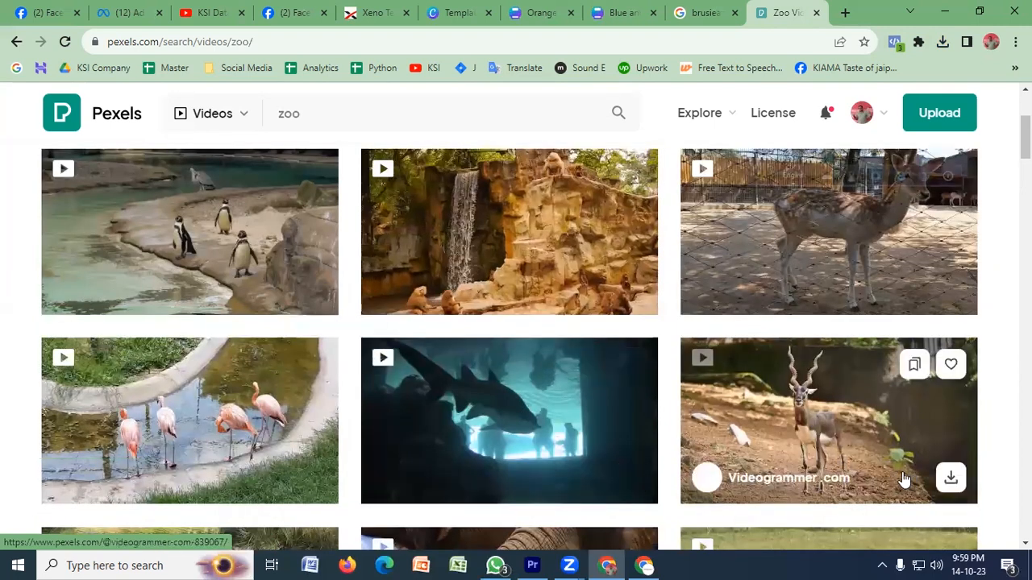
{"action": "mouse_move", "coordinate": [857, 258]}
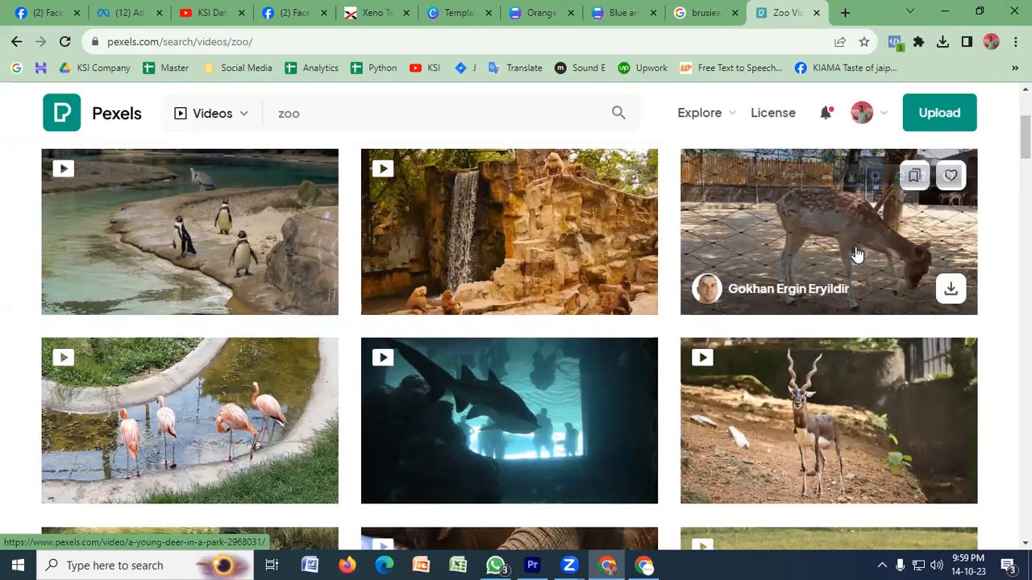
{"action": "left_click", "coordinate": [948, 296]}
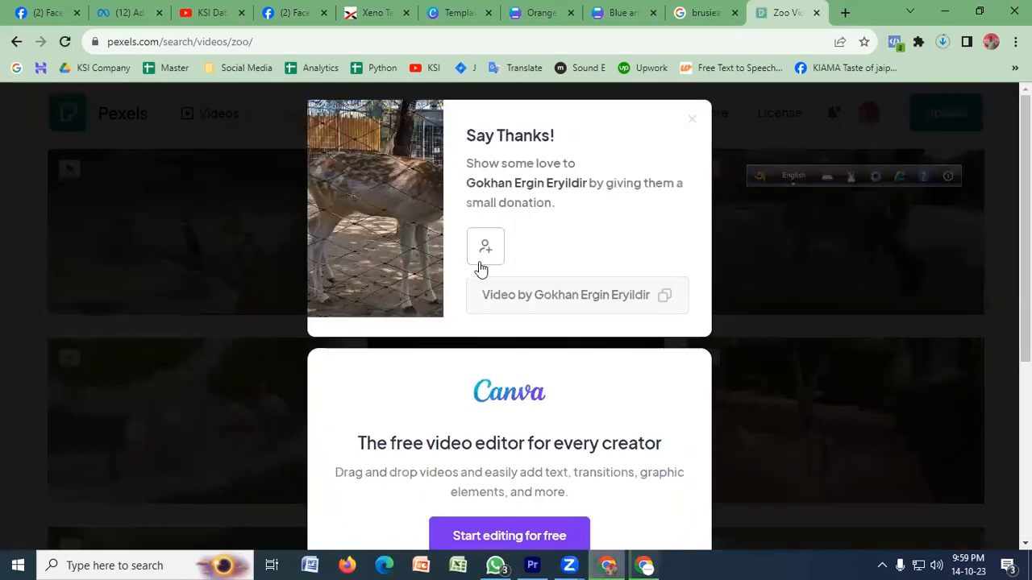
- Switch to Premiere Pro and import video (1080p).mp4 from the Downloads folder into the project
{"action": "left_click", "coordinate": [532, 565]}
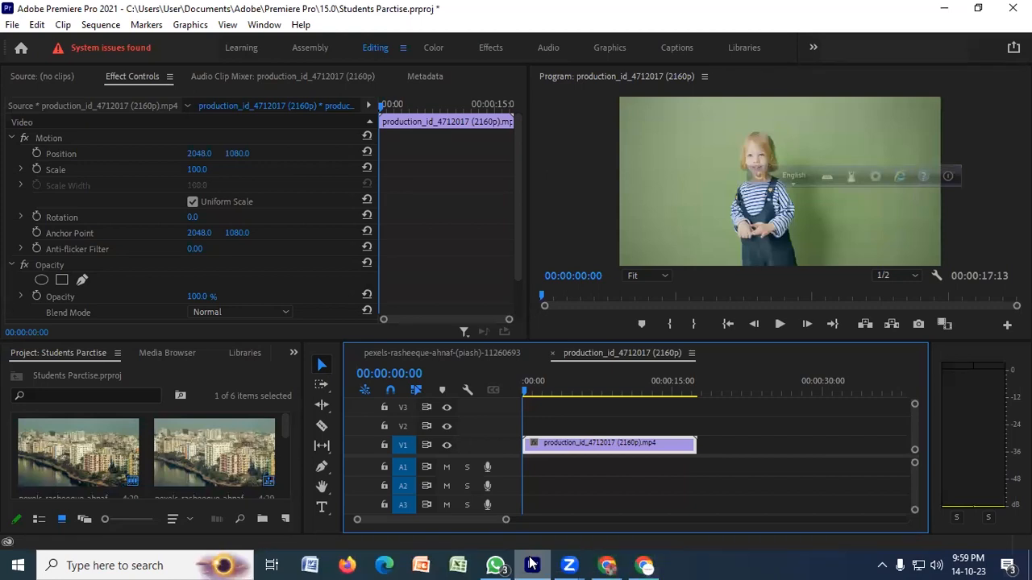
{"action": "left_click", "coordinate": [533, 564]}
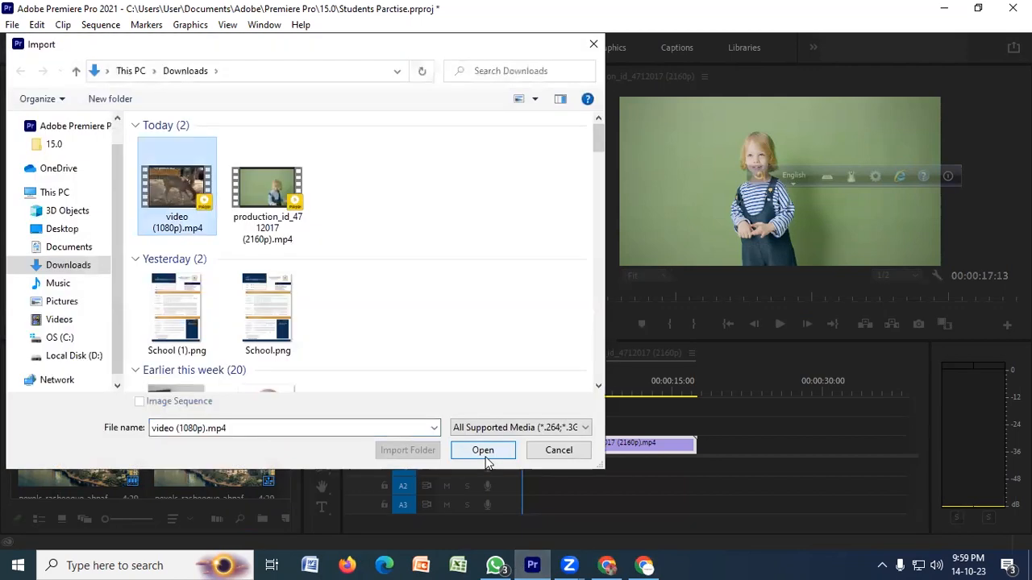
{"action": "left_click", "coordinate": [483, 451]}
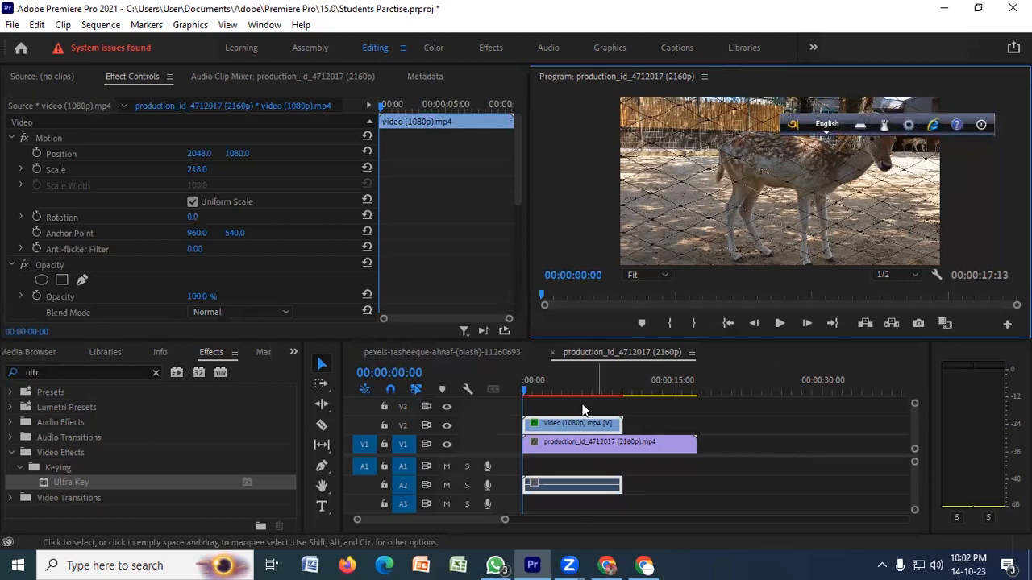
- Move the green-screen clip up to track V3 above the zoo clip and leave it selected
{"action": "left_click_drag", "start_coordinate": [584, 442], "coordinate": [584, 403]}
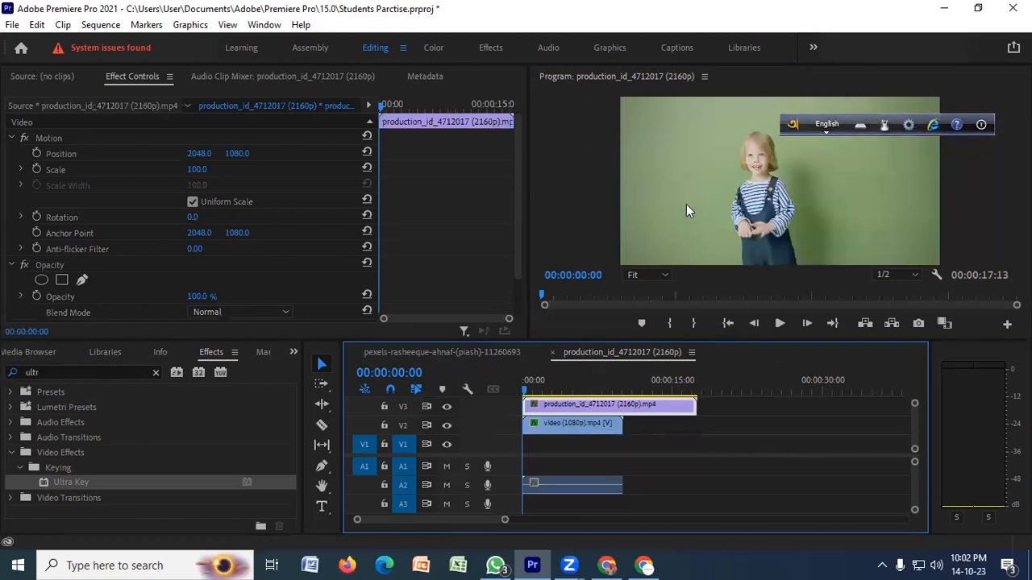
{"action": "left_click", "coordinate": [554, 427]}
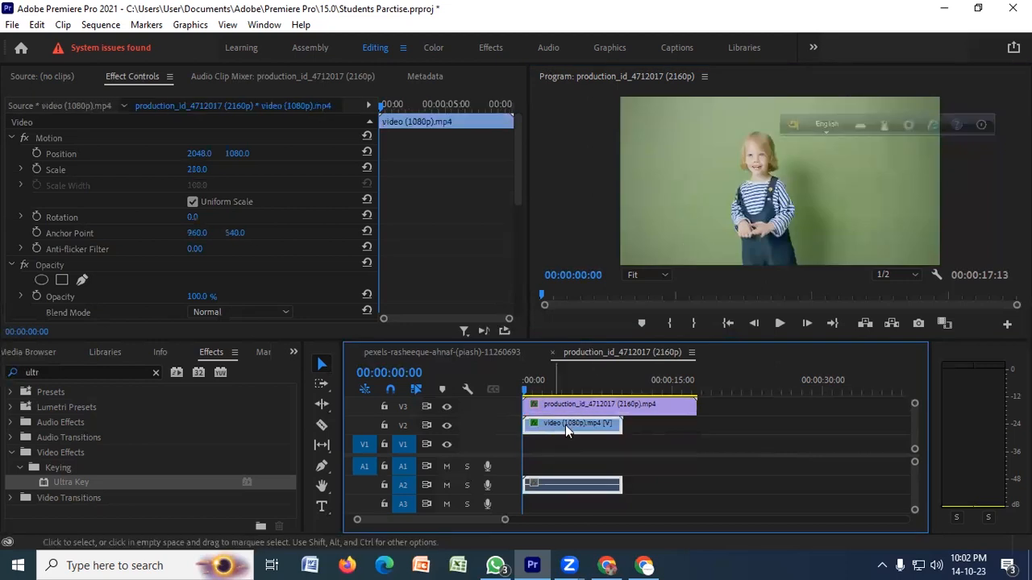
{"action": "left_click", "coordinate": [551, 405]}
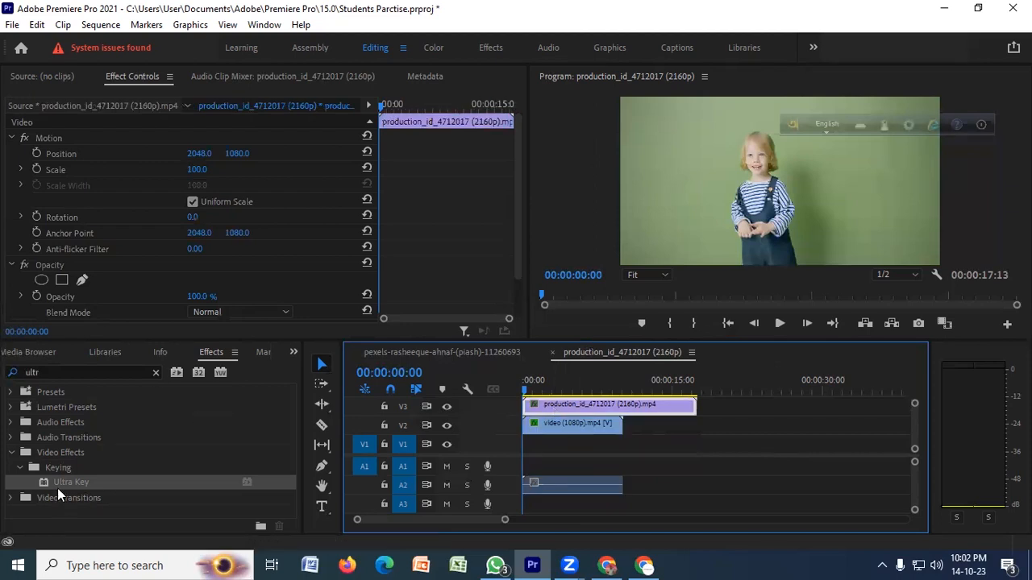
- Apply the Ultra Key effect to the green-screen clip on V3 and sample the green backdrop as its key color
{"action": "left_click_drag", "start_coordinate": [60, 485], "coordinate": [540, 408]}
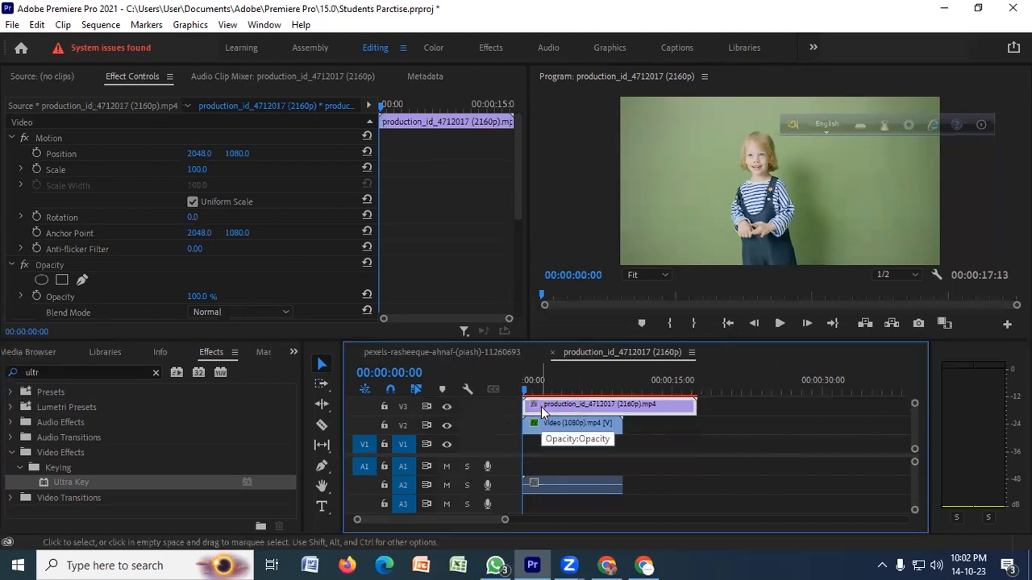
{"action": "scroll", "coordinate": [95, 236], "scroll_direction": "down", "scroll_amount": 3}
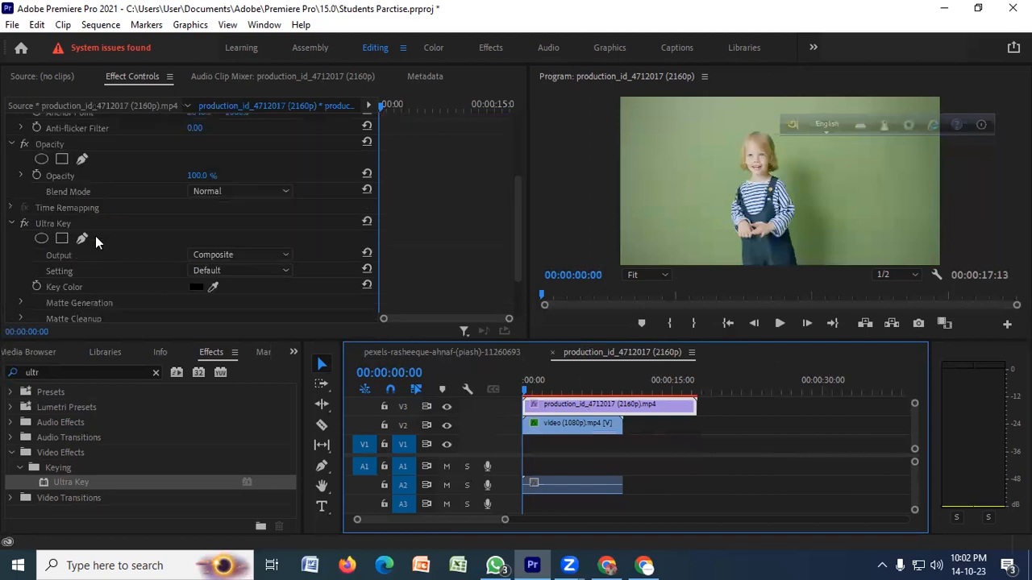
{"action": "left_click", "coordinate": [199, 119]}
{"action": "left_click", "coordinate": [593, 408]}
{"action": "scroll", "coordinate": [96, 232], "scroll_direction": "down", "scroll_amount": 2}
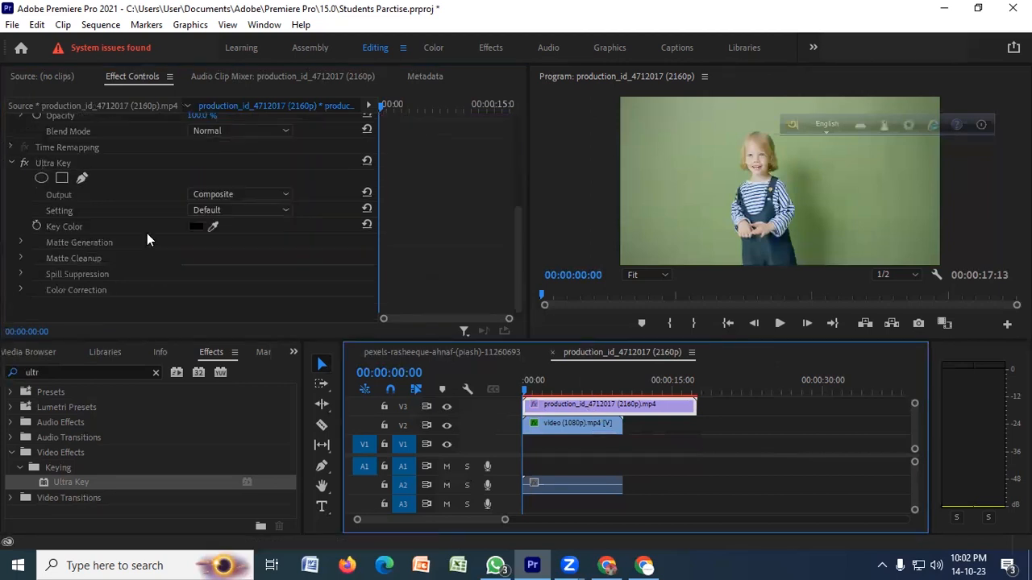
{"action": "left_click", "coordinate": [213, 226]}
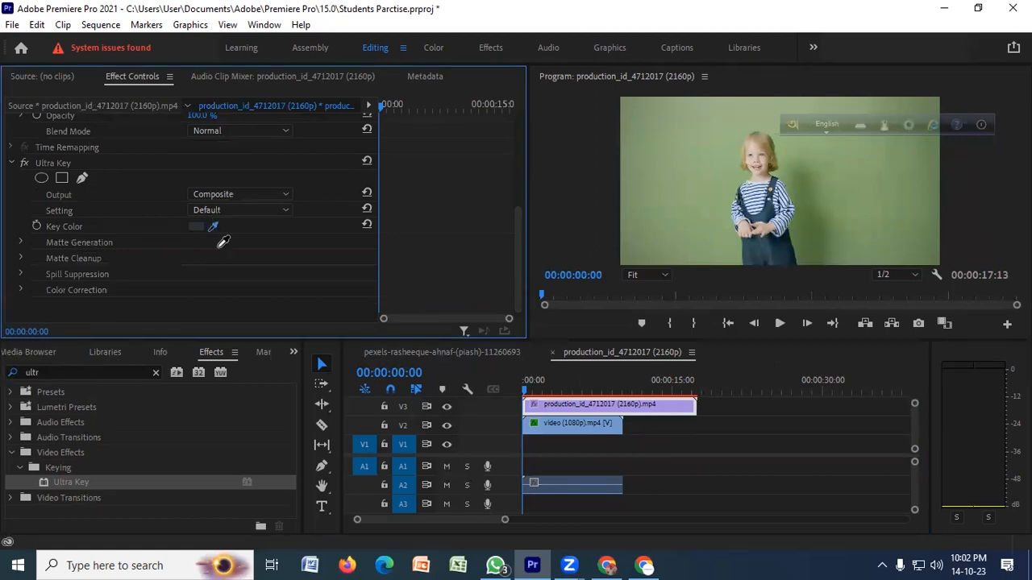
{"action": "left_click", "coordinate": [710, 190]}
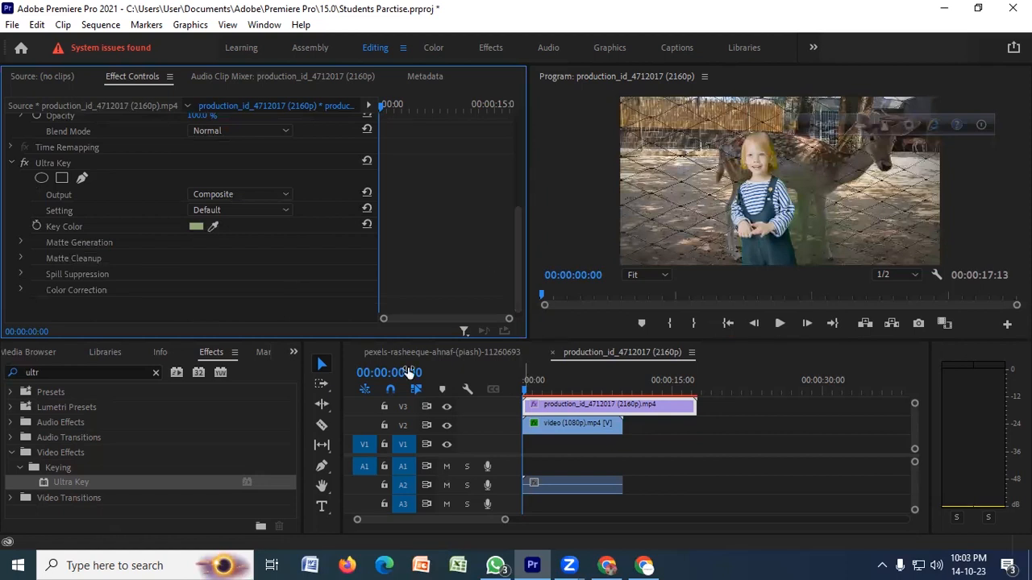
- Set the Transparency of the Ultra Key's Matte Generation to 38
{"action": "scroll", "coordinate": [57, 236], "scroll_direction": "down", "scroll_amount": 1}
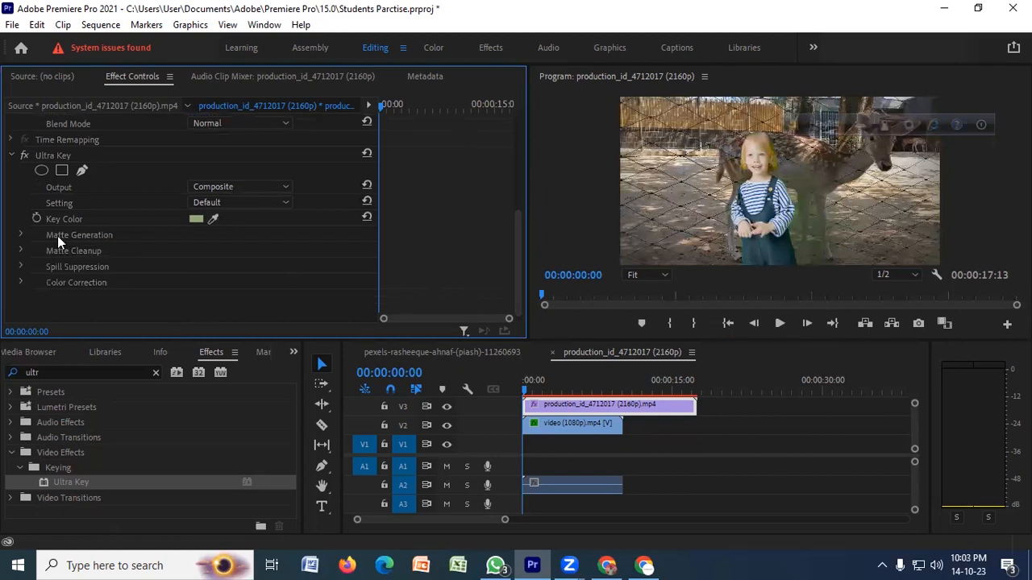
{"action": "left_click", "coordinate": [74, 235]}
{"action": "scroll", "coordinate": [75, 236], "scroll_direction": "down", "scroll_amount": 3}
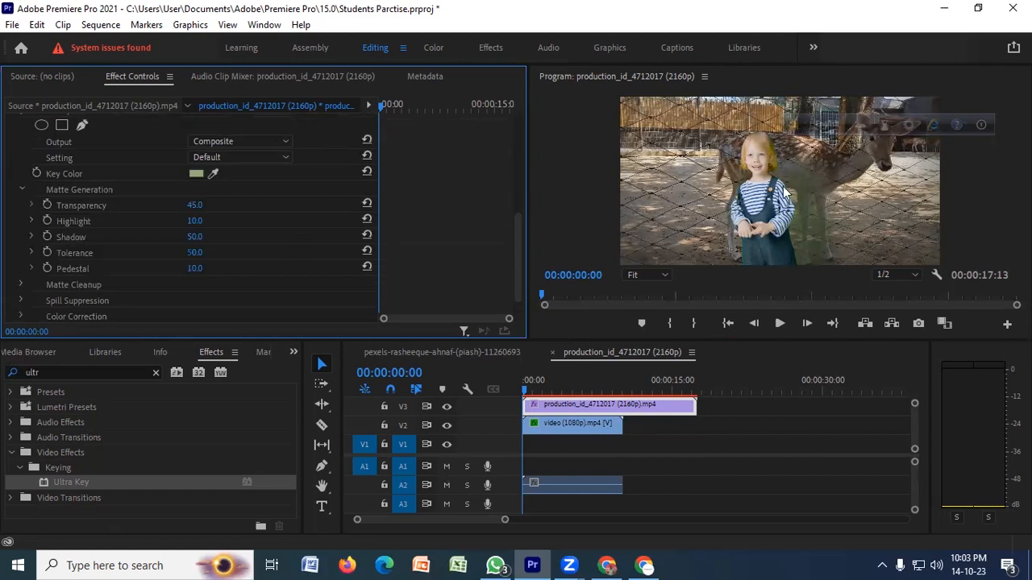
{"action": "left_click", "coordinate": [194, 205]}
{"action": "type", "text": "56"}
{"action": "key", "text": "Return"}
{"action": "left_click_drag", "start_coordinate": [194, 205], "coordinate": [181, 205]}
- Scale the green-screen clip to 128 and shift it down so the child sits lower in the frame
{"action": "scroll", "coordinate": [245, 222], "scroll_direction": "up", "scroll_amount": 2}
{"action": "scroll", "coordinate": [258, 236], "scroll_direction": "up", "scroll_amount": 6}
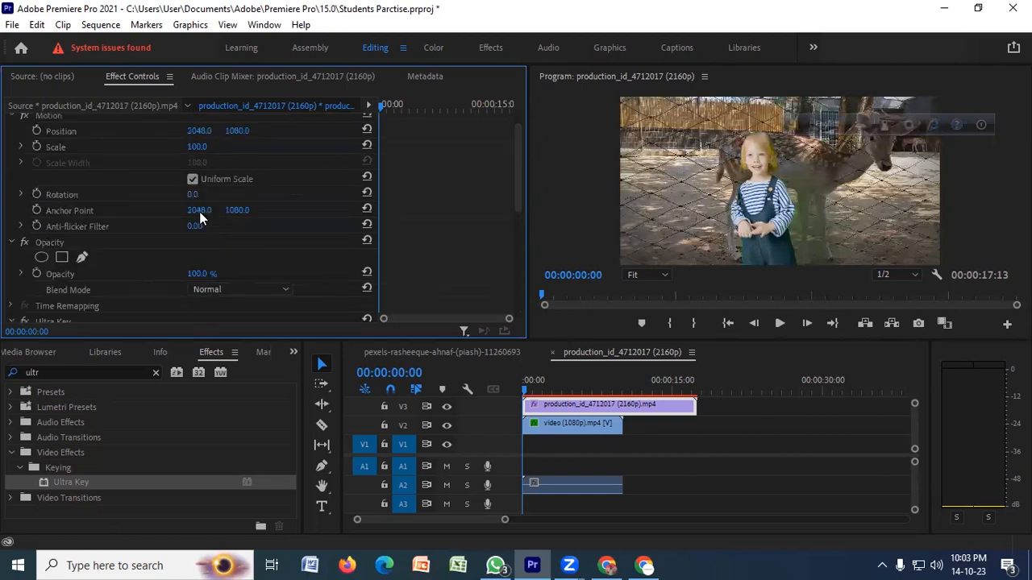
{"action": "scroll", "coordinate": [199, 169], "scroll_direction": "up", "scroll_amount": 1}
{"action": "left_click_drag", "start_coordinate": [198, 169], "coordinate": [211, 169]}
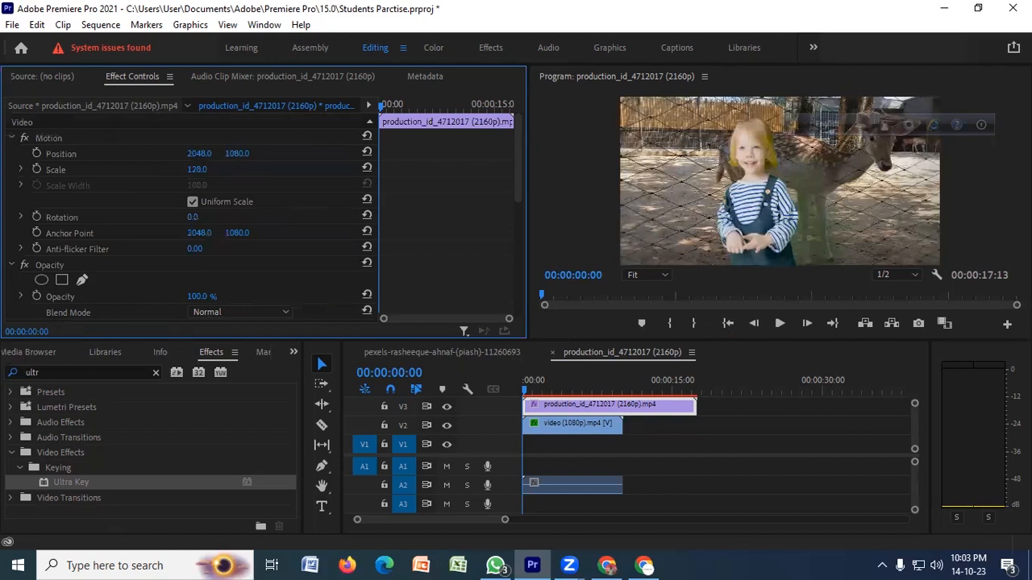
{"action": "left_click_drag", "start_coordinate": [237, 153], "coordinate": [81, 153]}
{"action": "left_click_drag", "start_coordinate": [234, 153], "coordinate": [417, 153]}
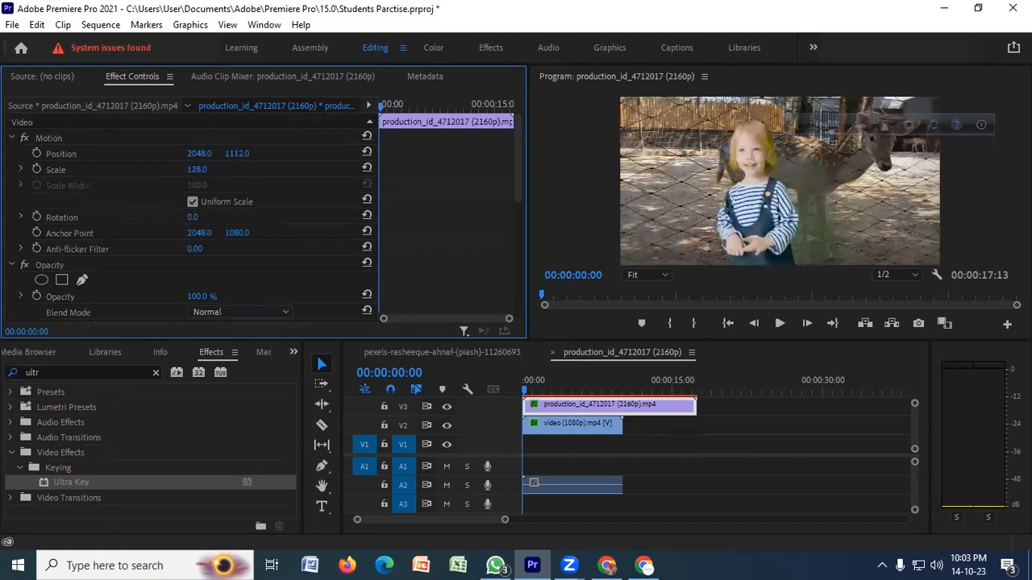
{"action": "left_click_drag", "start_coordinate": [237, 153], "coordinate": [415, 153]}
{"action": "left_click_drag", "start_coordinate": [238, 153], "coordinate": [290, 153]}
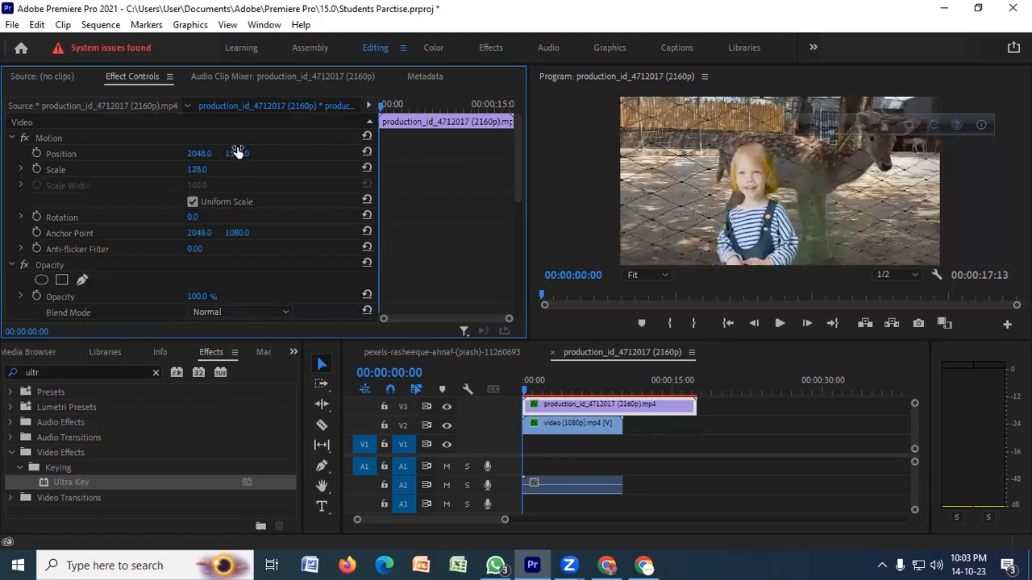
{"action": "left_click_drag", "start_coordinate": [130, 280], "coordinate": [122, 278]}
- Refine the Ultra Key's Matte Generation with Highlight 90, Shadow 35, Tolerance 67 and Pedestal 44
{"action": "scroll", "coordinate": [49, 266], "scroll_direction": "down", "scroll_amount": 3}
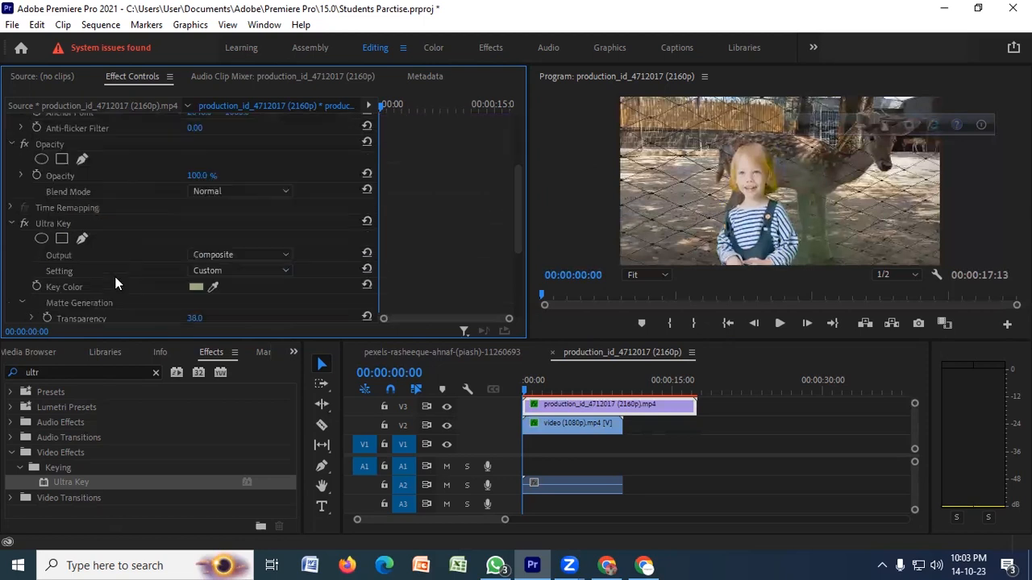
{"action": "scroll", "coordinate": [31, 272], "scroll_direction": "down", "scroll_amount": 2}
{"action": "scroll", "coordinate": [128, 232], "scroll_direction": "down", "scroll_amount": 1}
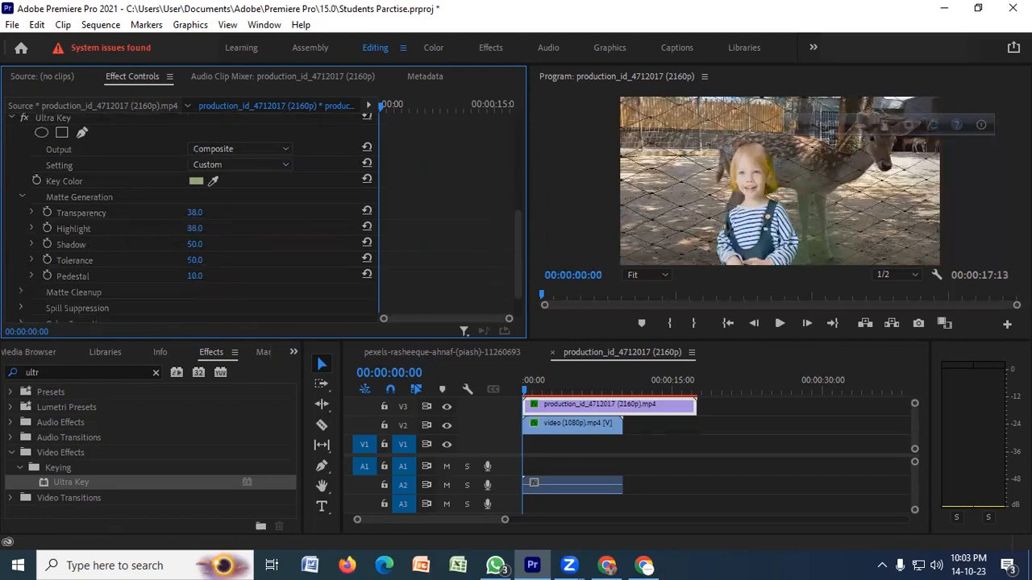
{"action": "scroll", "coordinate": [195, 231], "scroll_direction": "down", "scroll_amount": 1}
{"action": "mouse_move", "coordinate": [195, 231]}
{"action": "left_mouse_down"}
{"action": "mouse_move", "coordinate": [213, 230]}
{"action": "mouse_move", "coordinate": [180, 237]}
{"action": "mouse_move", "coordinate": [188, 217]}
{"action": "left_mouse_up"}
{"action": "scroll", "coordinate": [180, 237], "scroll_direction": "down", "scroll_amount": 1}
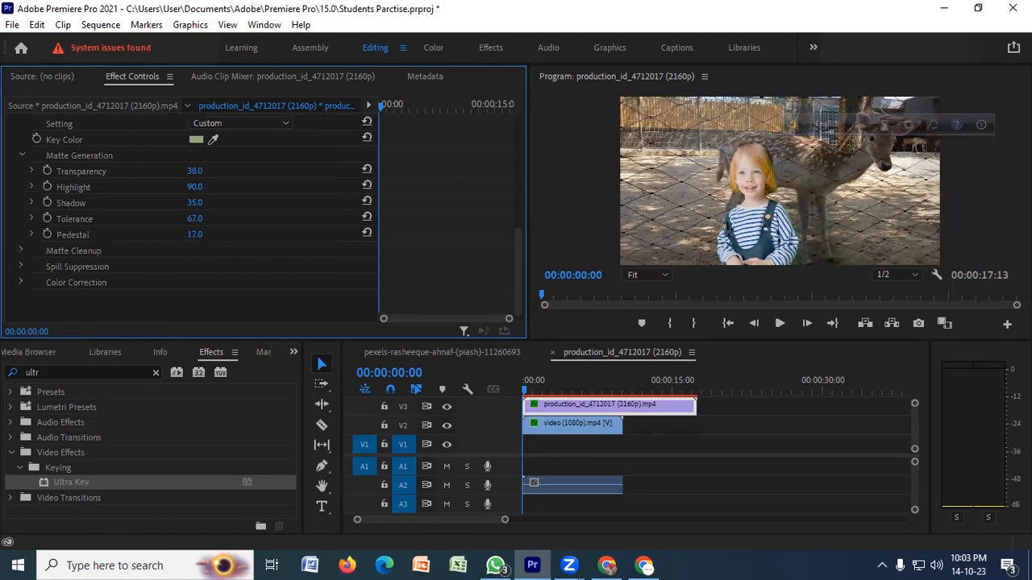
{"action": "left_click_drag", "start_coordinate": [194, 234], "coordinate": [216, 234]}
- Play the composited sequence from its start to preview the keyed child over the zoo background, then stop playback
{"action": "left_click", "coordinate": [515, 387]}
{"action": "key", "text": "space"}
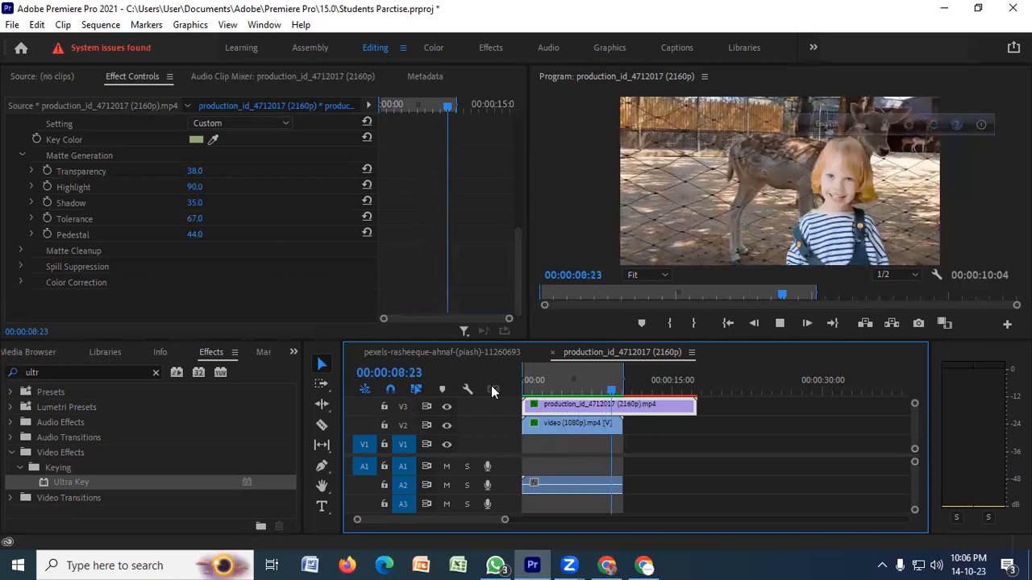
{"action": "key", "text": "space"}
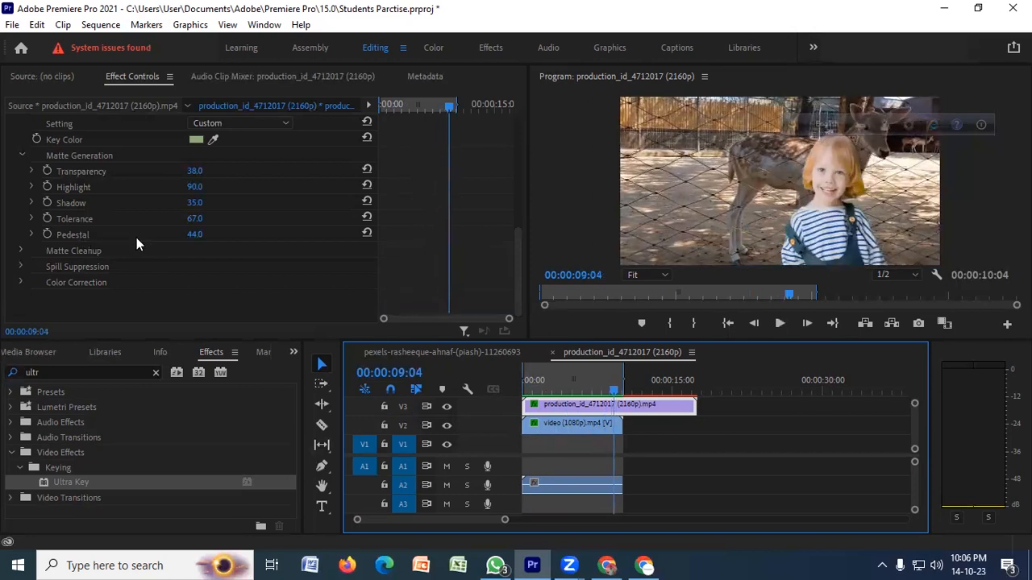
- Expand the Ultra Key's Color Correction settings and examine the Saturation, Hue and Luminance options
{"action": "left_click", "coordinate": [24, 283]}
{"action": "scroll", "coordinate": [109, 290], "scroll_direction": "down", "scroll_amount": 1}
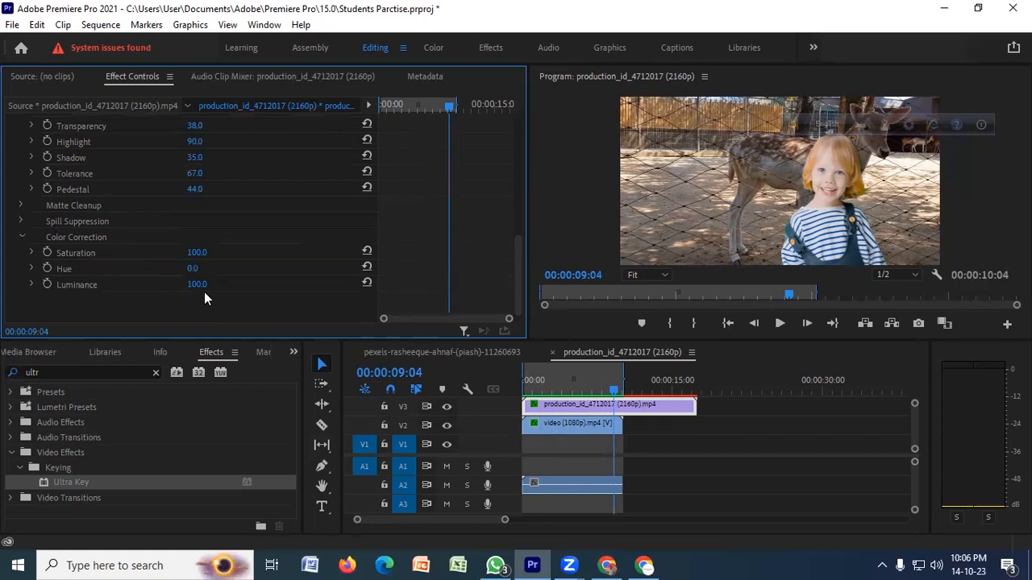
{"action": "scroll", "coordinate": [269, 211], "scroll_direction": "up", "scroll_amount": 1}
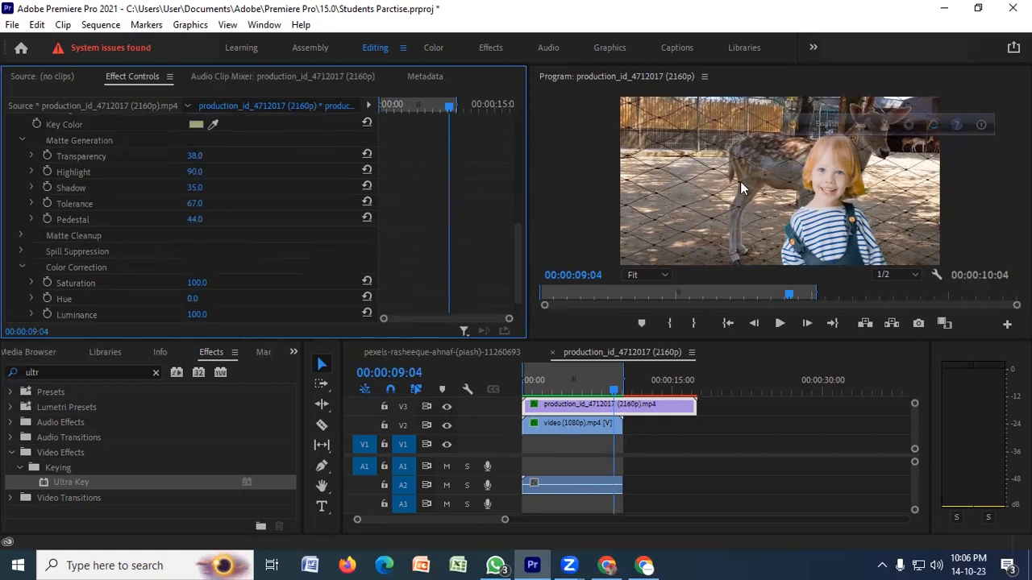